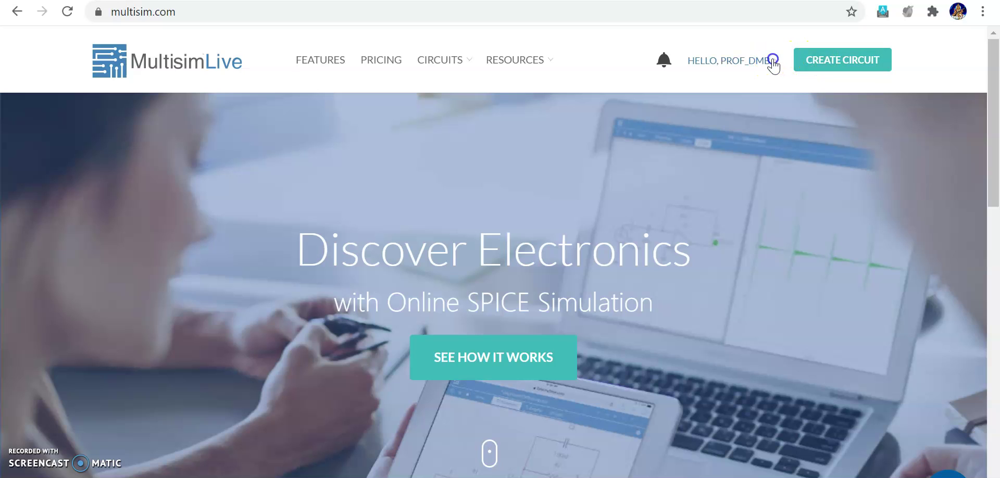
# - Log out of the Multisim Live account and log back in with the prefilled credentials
pyautogui.click(774, 61)
pyautogui.click(694, 176)
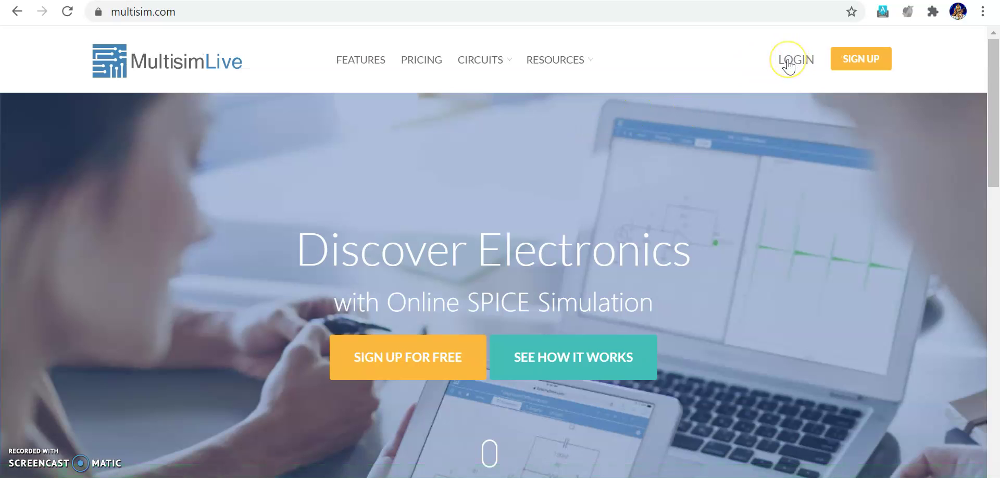
pyautogui.click(788, 60)
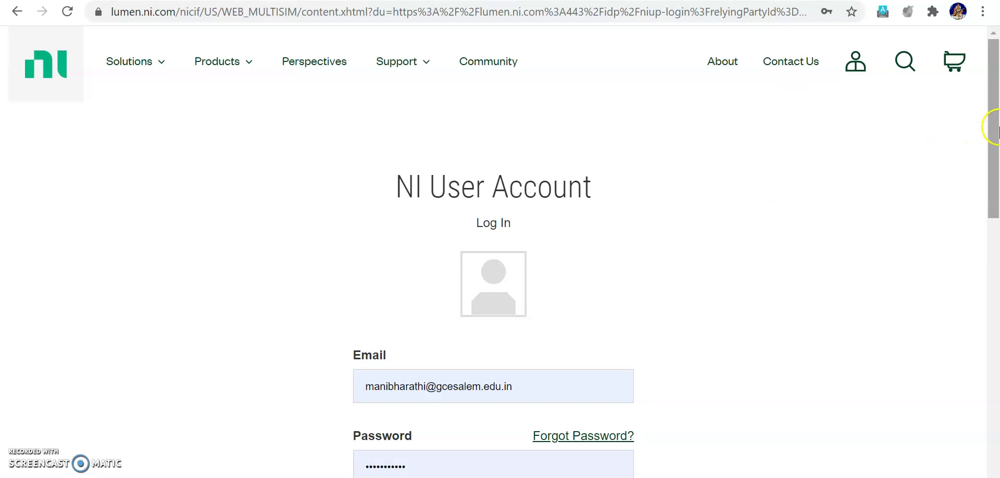
pyautogui.scroll(-3, 996, 136)
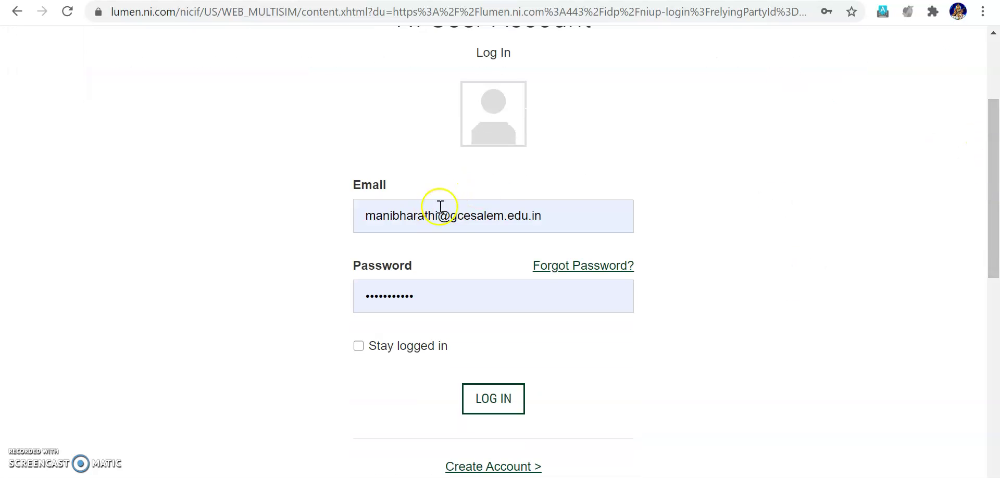
pyautogui.click(482, 409)
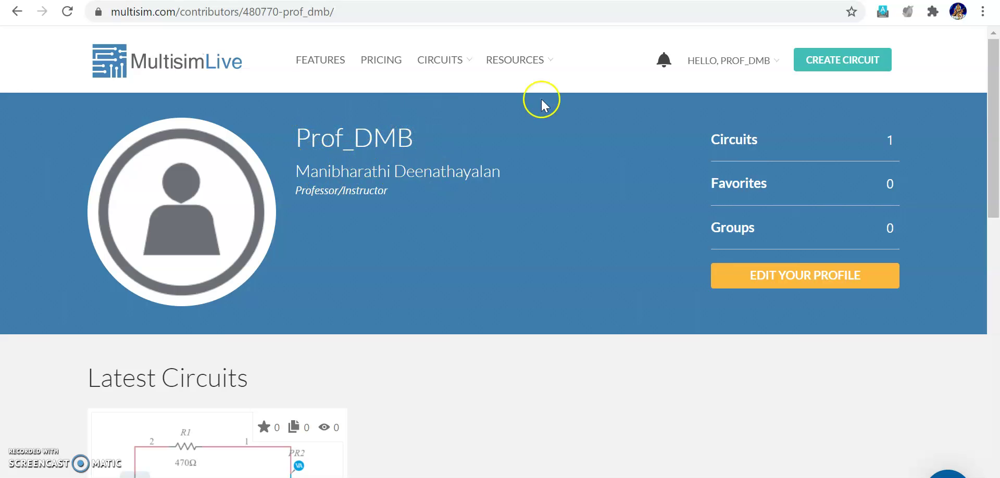
# - Create a new circuit and name it "Half wave rectifier"
pyautogui.click(813, 69)
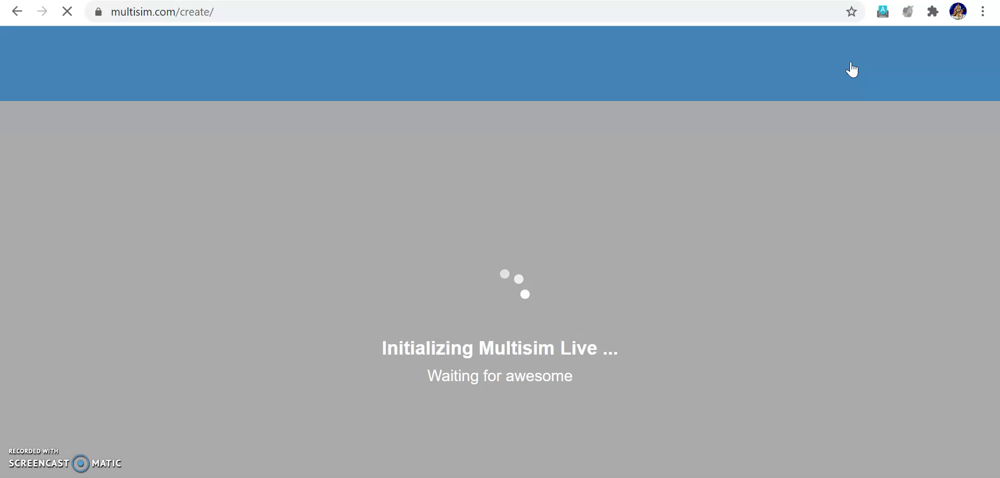
pyautogui.click(410, 289)
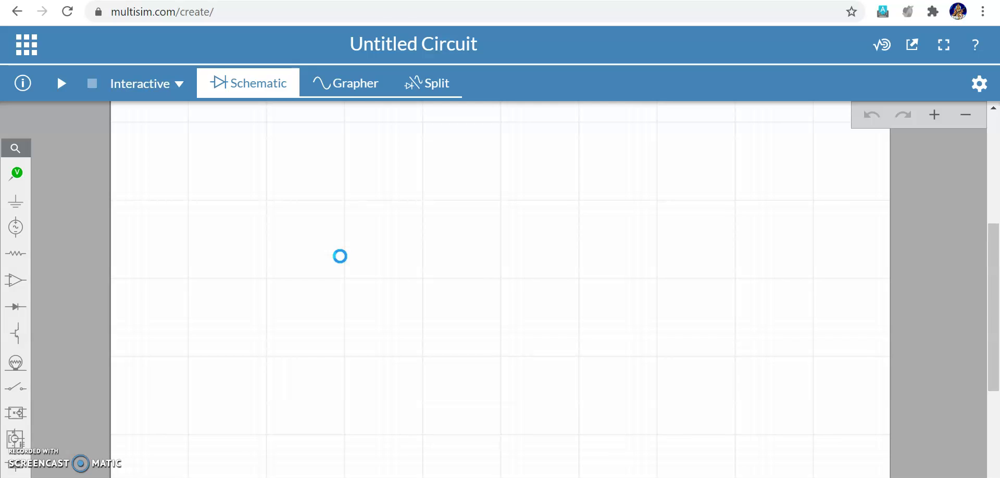
pyautogui.click(394, 42)
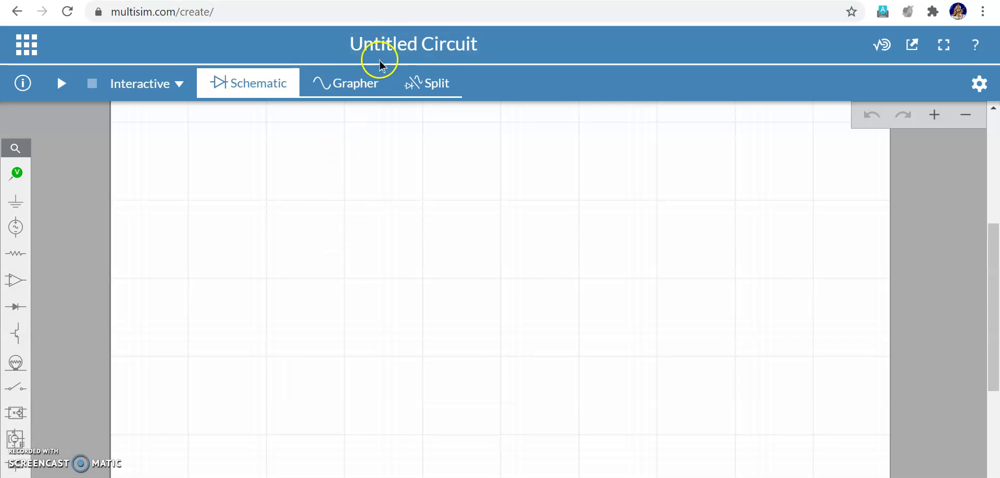
pyautogui.click(394, 42)
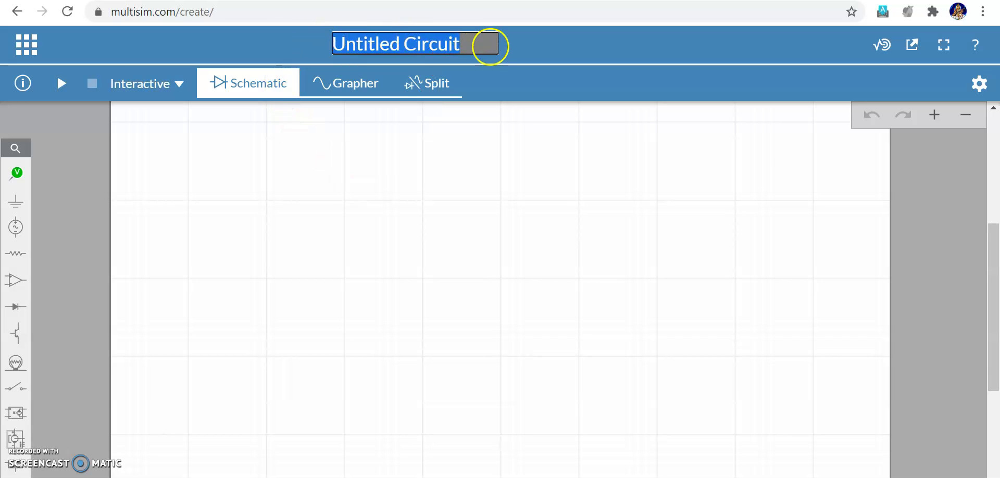
pyautogui.press('BackSpace')
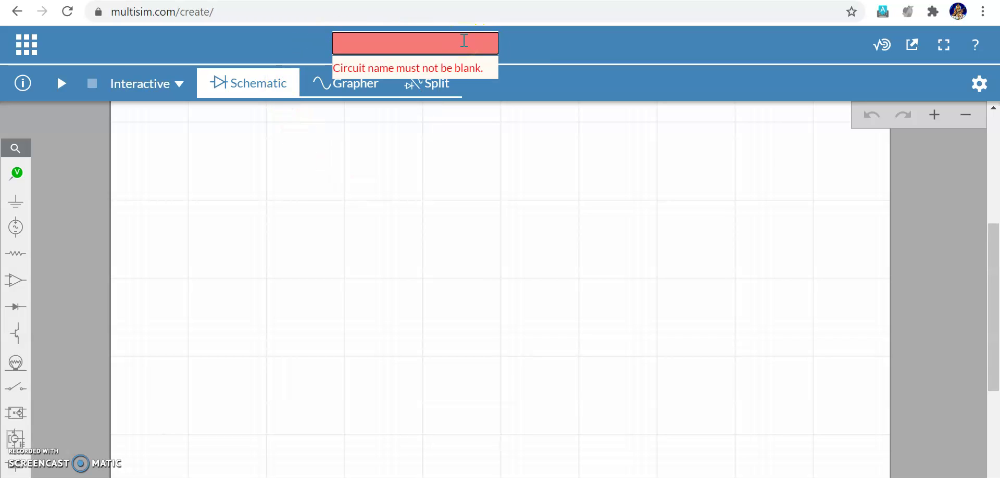
pyautogui.write('Hal')
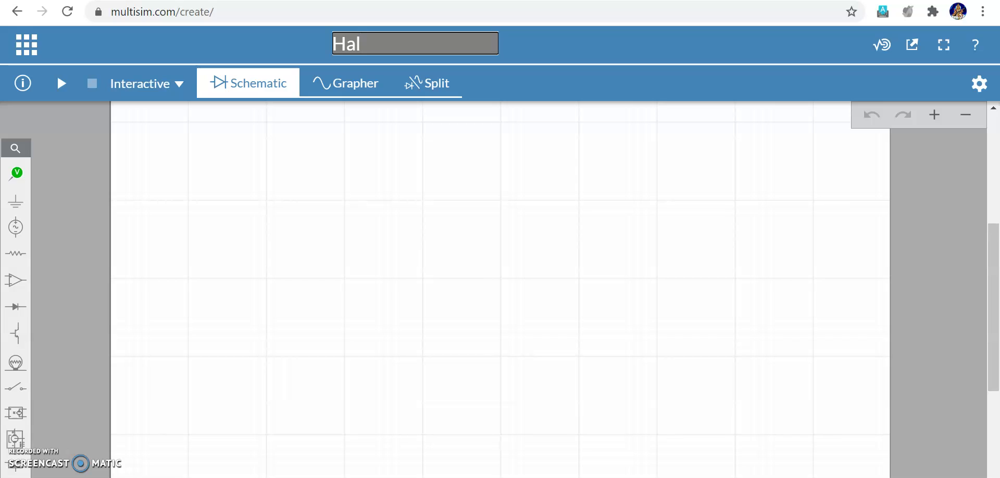
pyautogui.write('f wave rectifier')
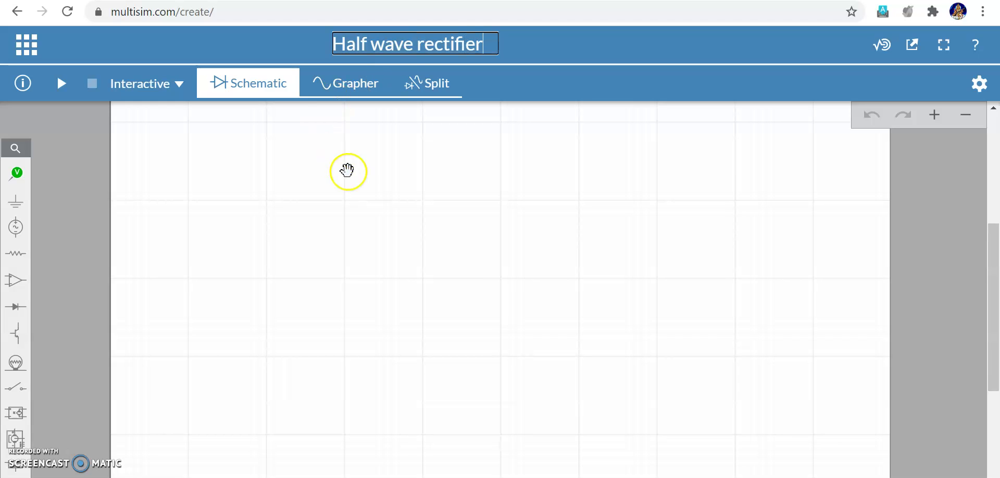
pyautogui.click(347, 171)
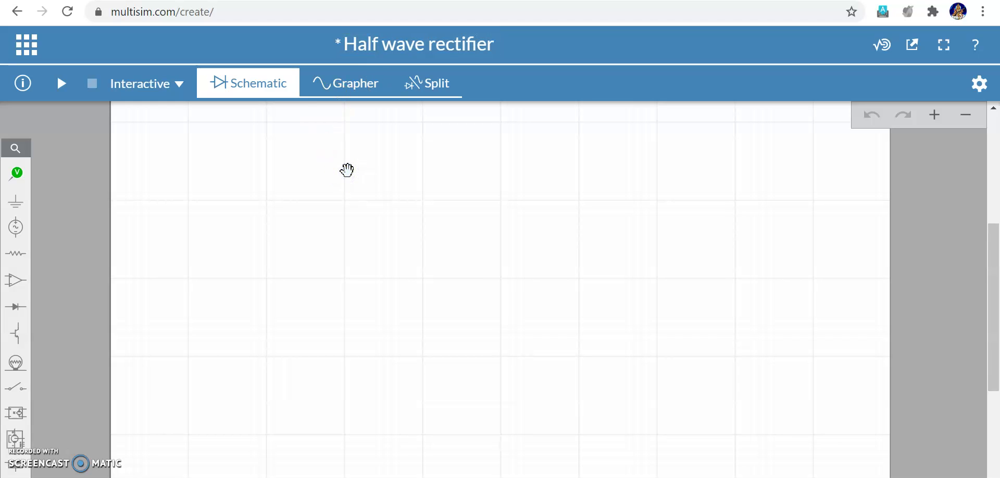
# - Place a standard diode, oriented horizontally, in the upper middle of the empty schematic
pyautogui.click(25, 308)
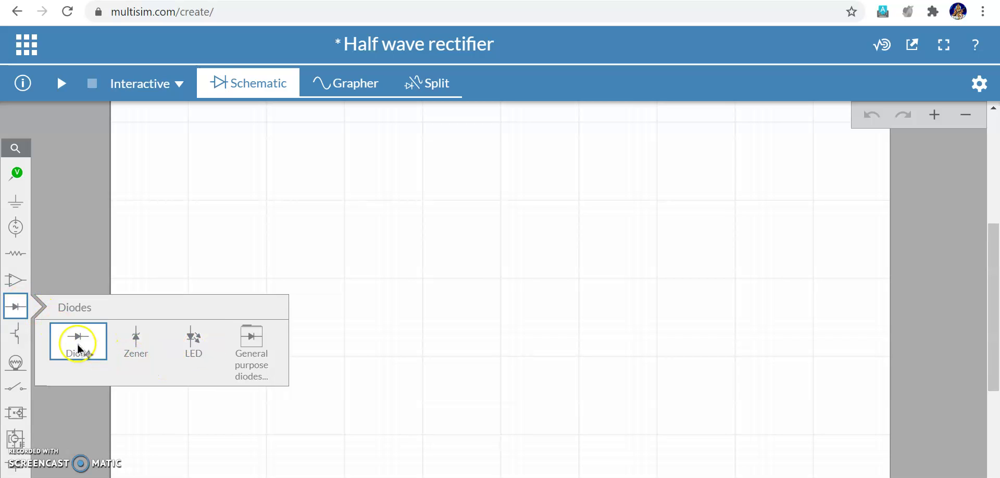
pyautogui.moveTo(79, 348); pyautogui.dragTo(453, 214)
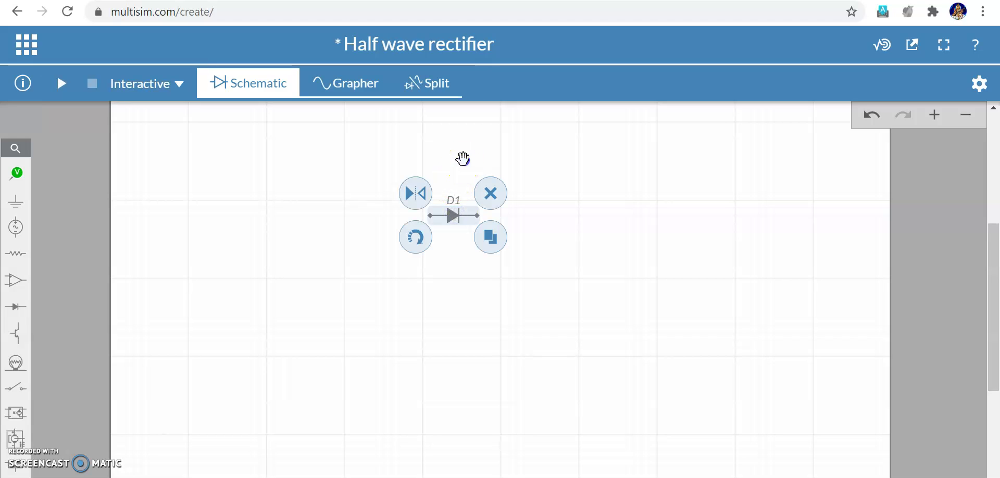
pyautogui.click(463, 159)
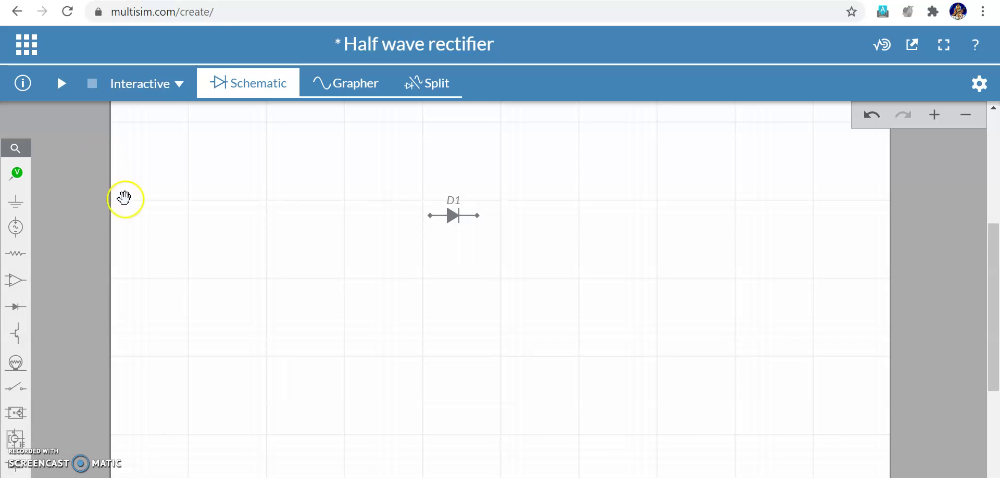
# - Place a resistor below and to the right of the diode and rotate it to vertical
pyautogui.click(25, 254)
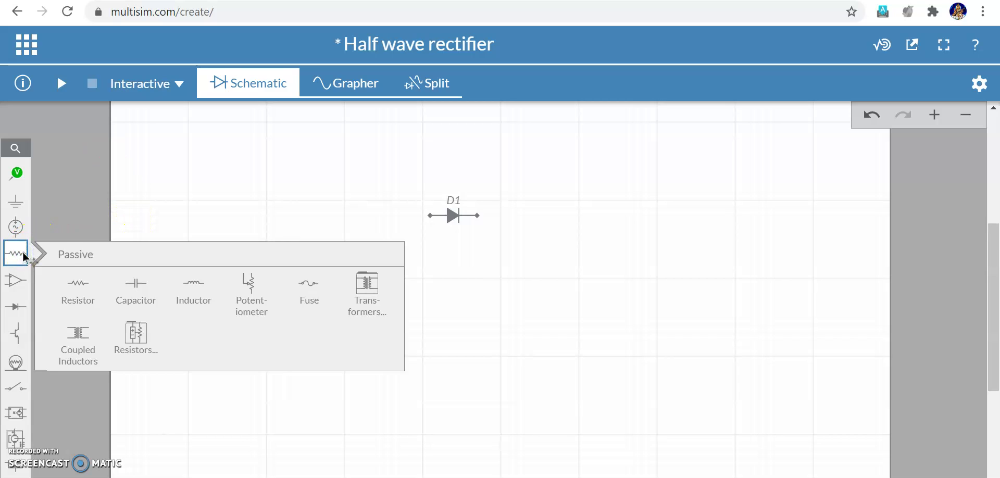
pyautogui.click(60, 280)
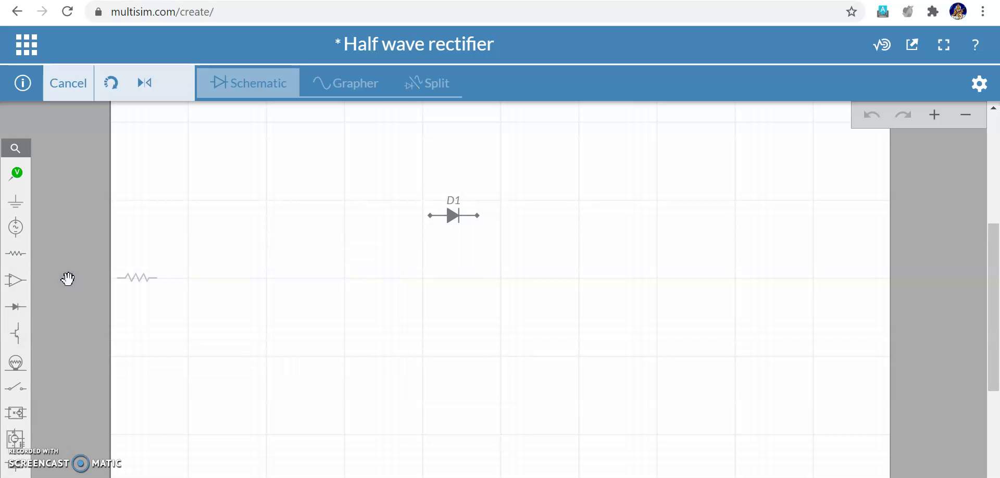
pyautogui.click(21, 256)
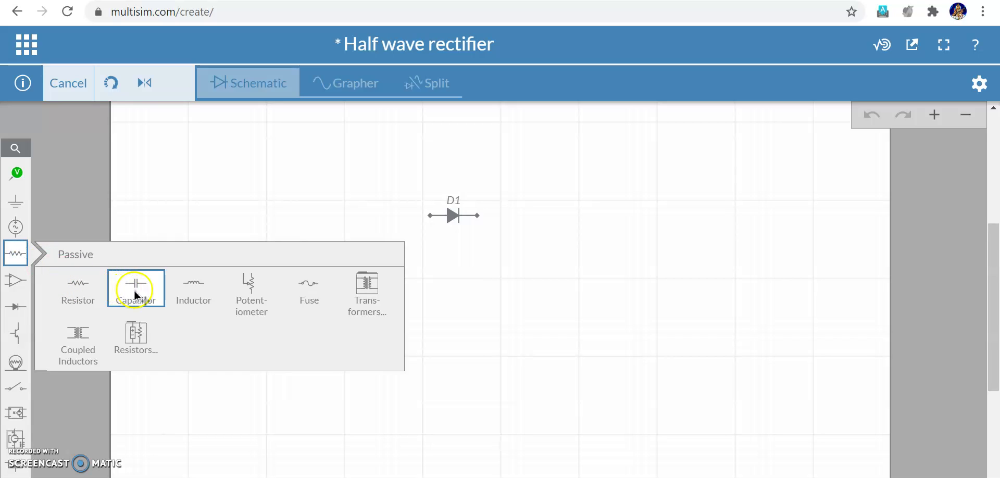
pyautogui.click(79, 294)
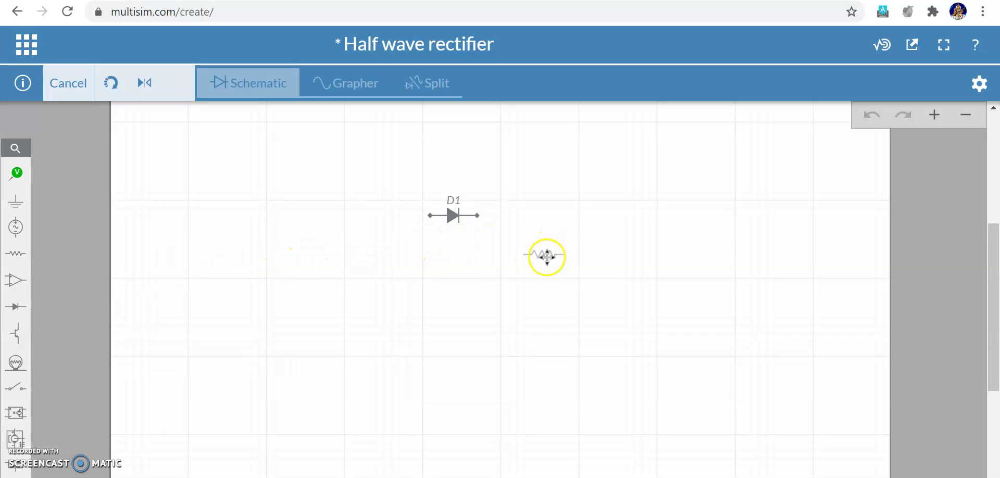
pyautogui.click(545, 254)
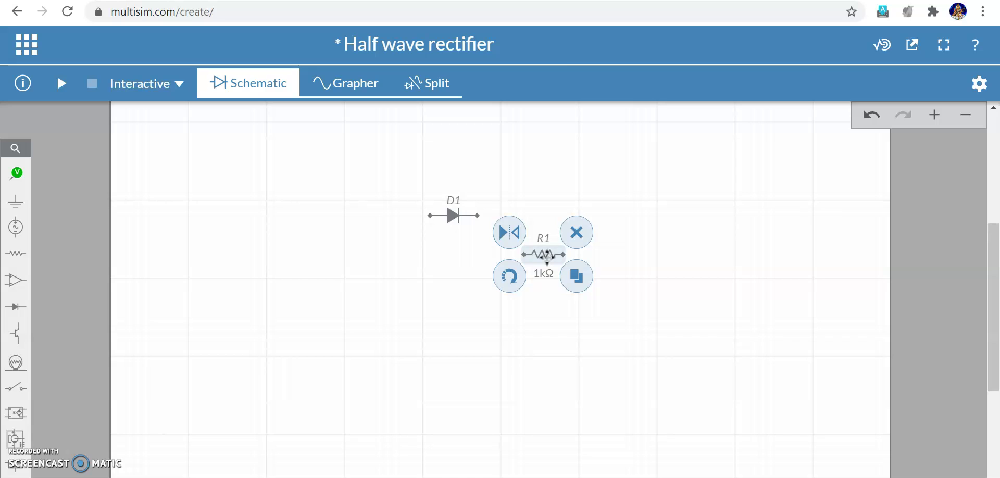
pyautogui.click(544, 258)
pyautogui.click(510, 277)
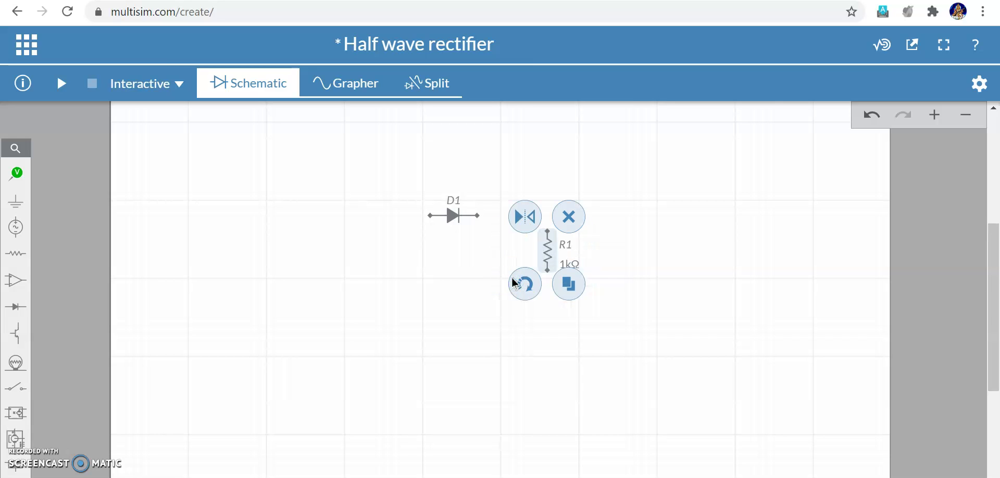
pyautogui.click(443, 267)
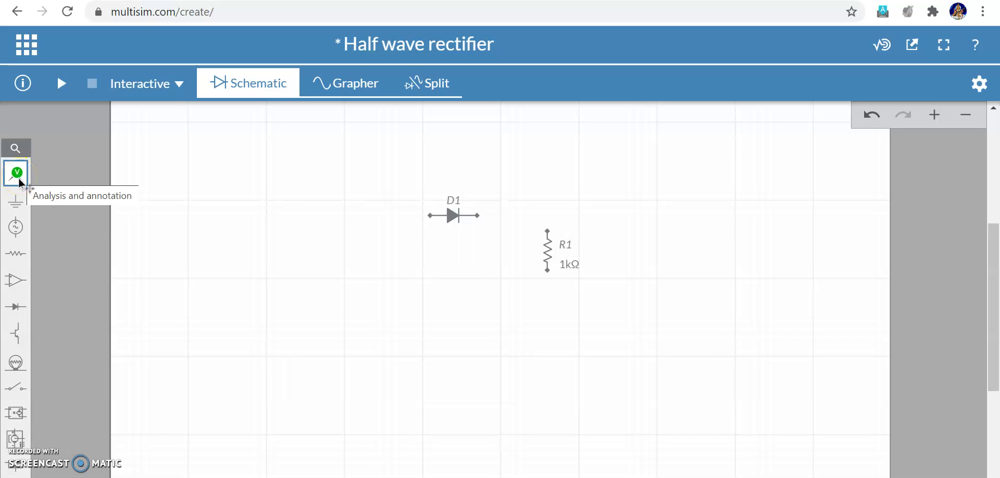
# - Place an AC voltage source below and to the left of the diode
pyautogui.click(16, 227)
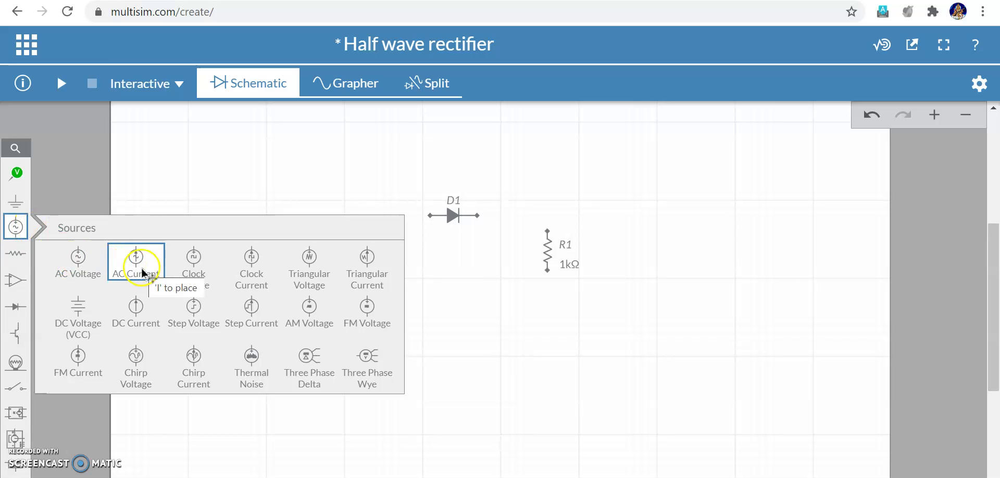
pyautogui.click(68, 266)
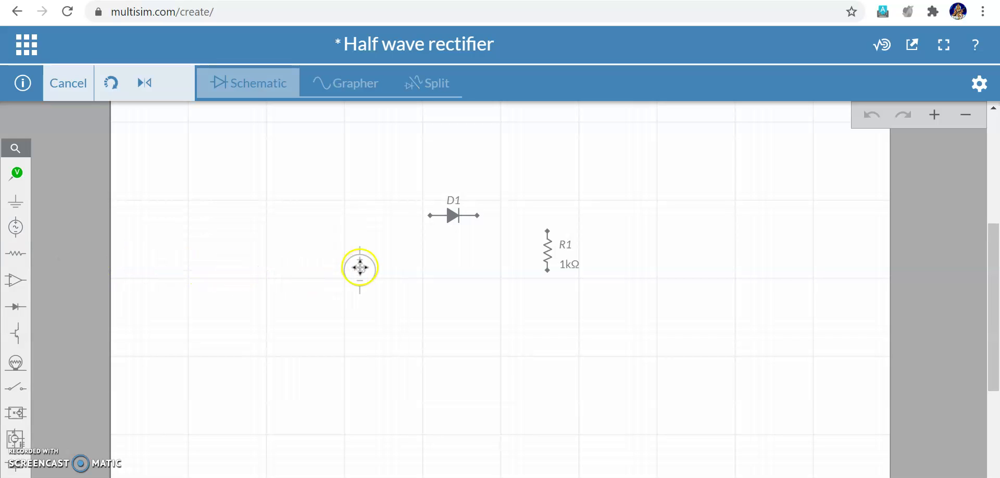
pyautogui.click(351, 263)
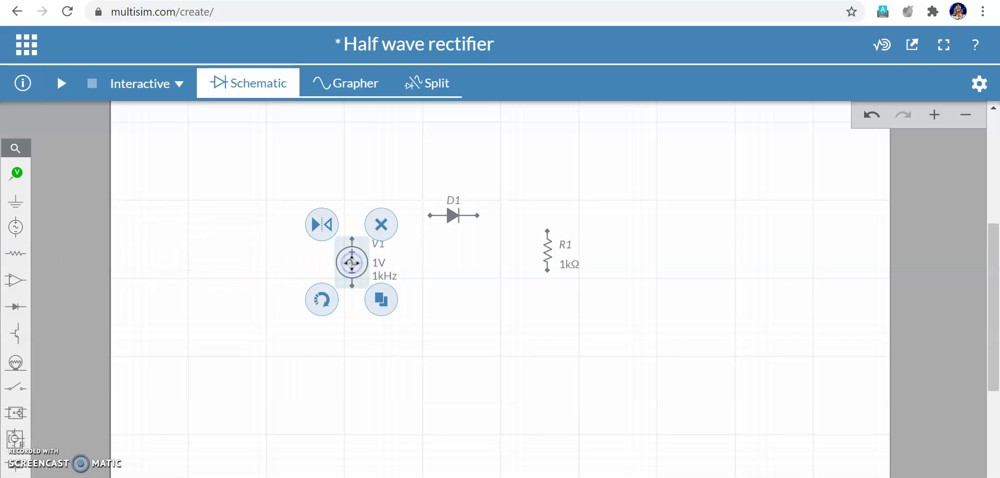
pyautogui.click(418, 265)
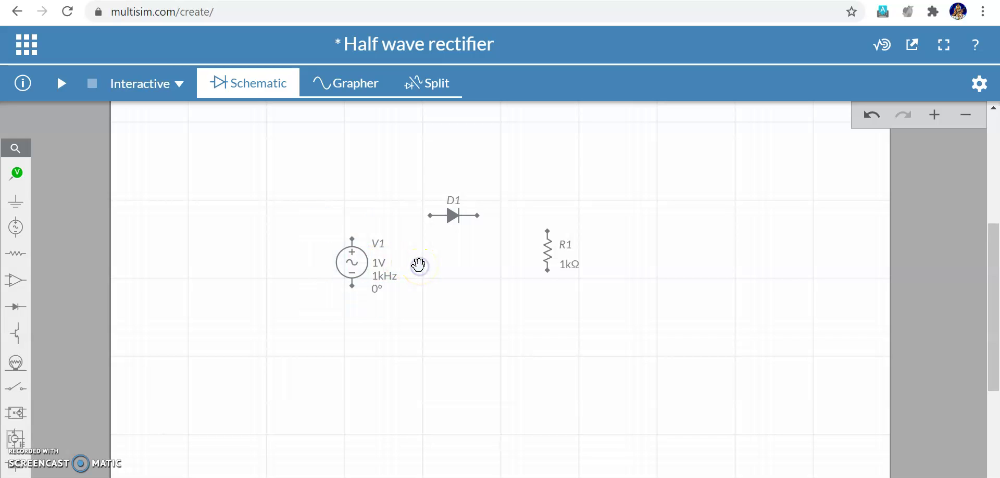
# - Place a ground symbol below the diode, between the AC source and the resistor
pyautogui.click(17, 203)
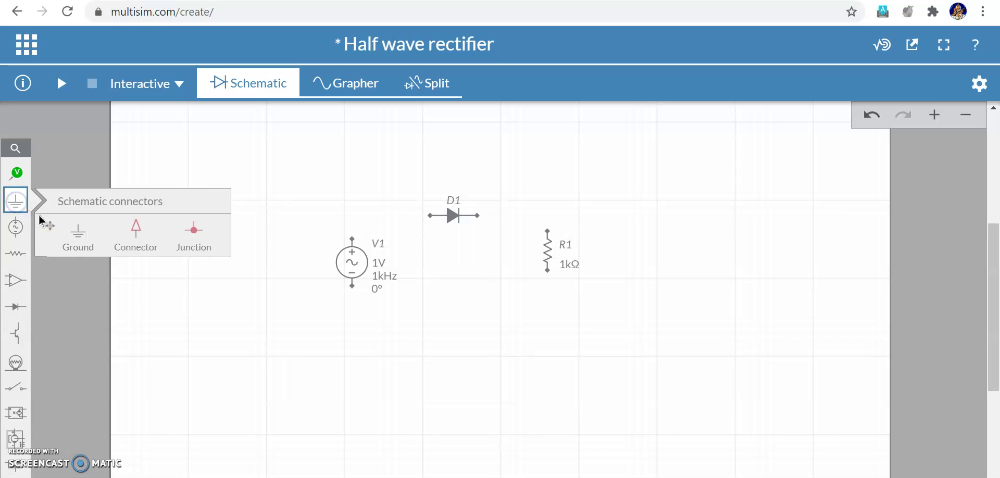
pyautogui.click(74, 238)
pyautogui.click(73, 238)
pyautogui.moveTo(423, 310); pyautogui.dragTo(449, 312)
pyautogui.click(448, 312)
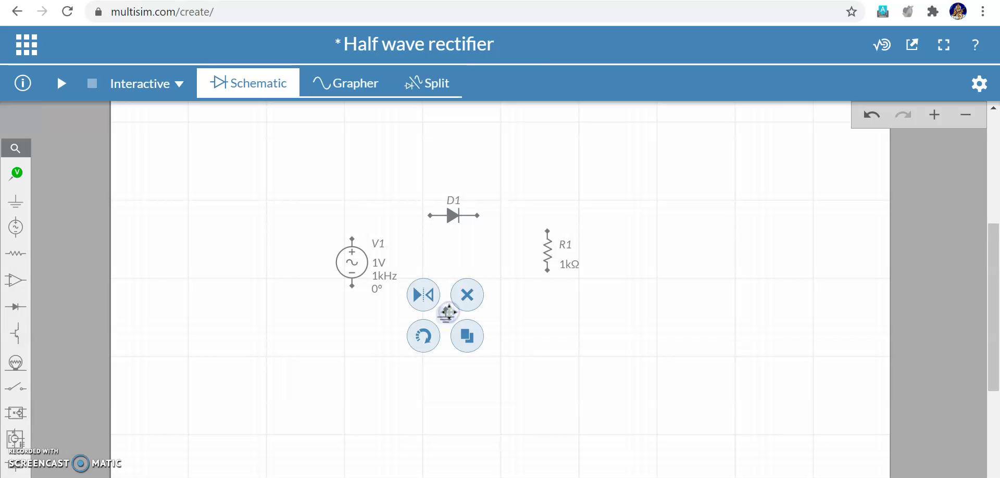
pyautogui.click(522, 311)
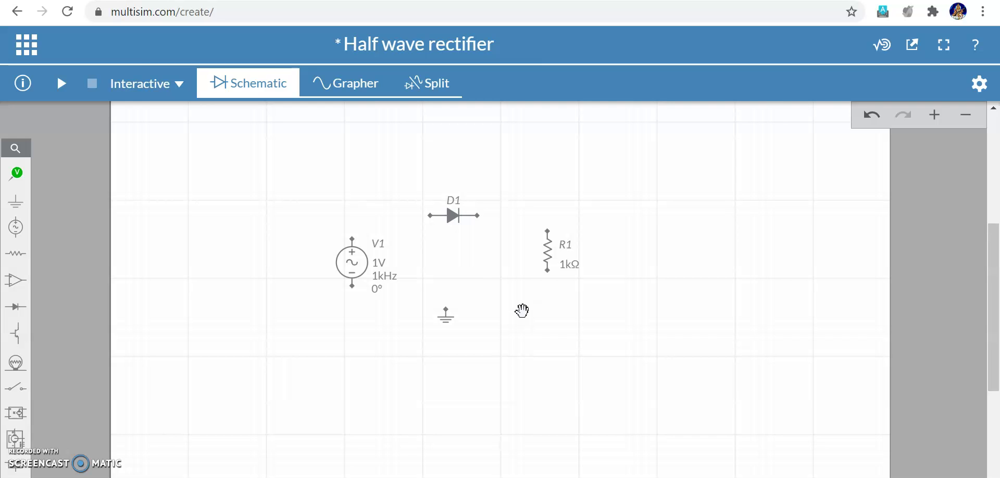
# - Open the AC voltage source's properties and change its ID to Voltage1
pyautogui.click(352, 264)
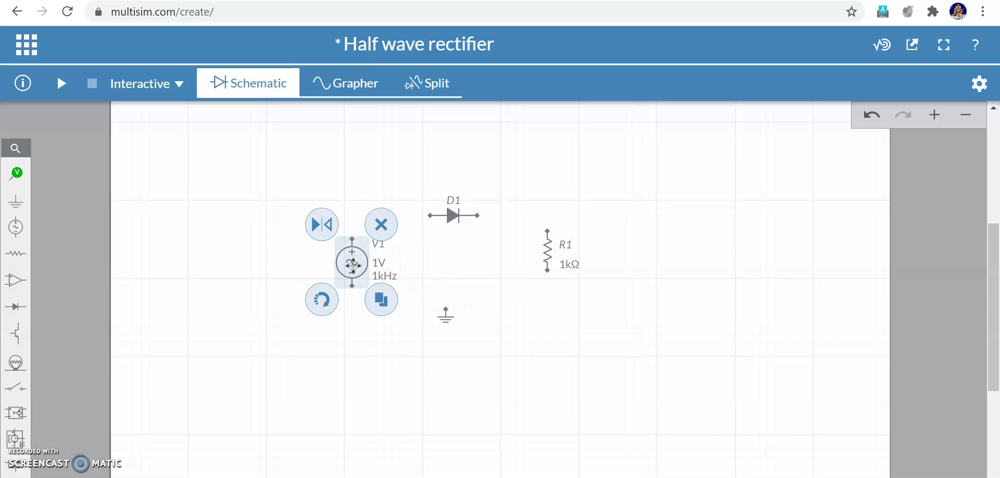
pyautogui.doubleClick(380, 271)
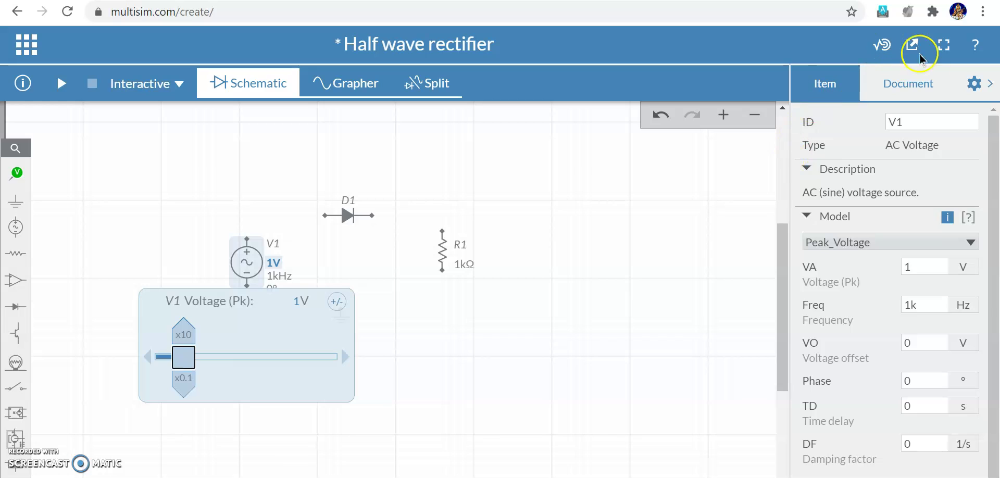
pyautogui.click(910, 121)
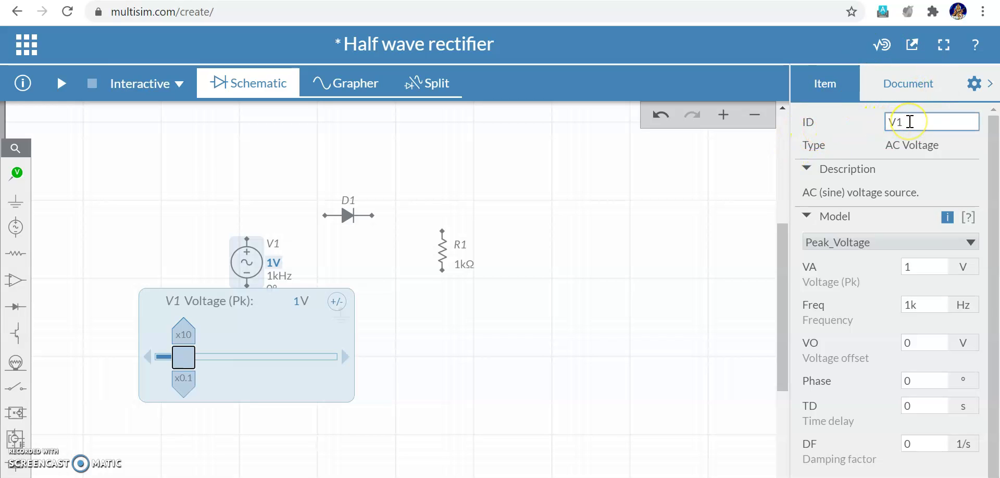
pyautogui.doubleClick(909, 121)
pyautogui.press('BackSpace')
pyautogui.write('Voltage')
pyautogui.write('1')
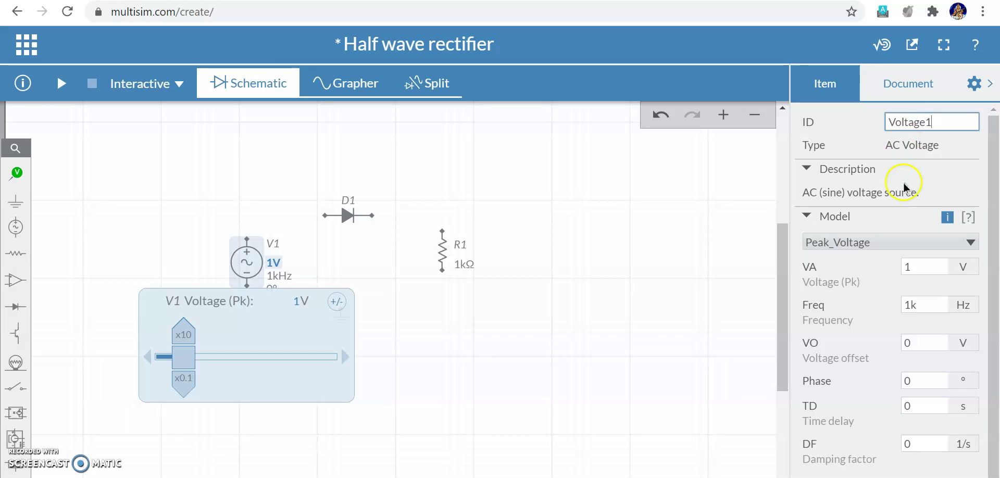
# - Set the AC source's peak voltage (VA) to 10 V
pyautogui.click(920, 267)
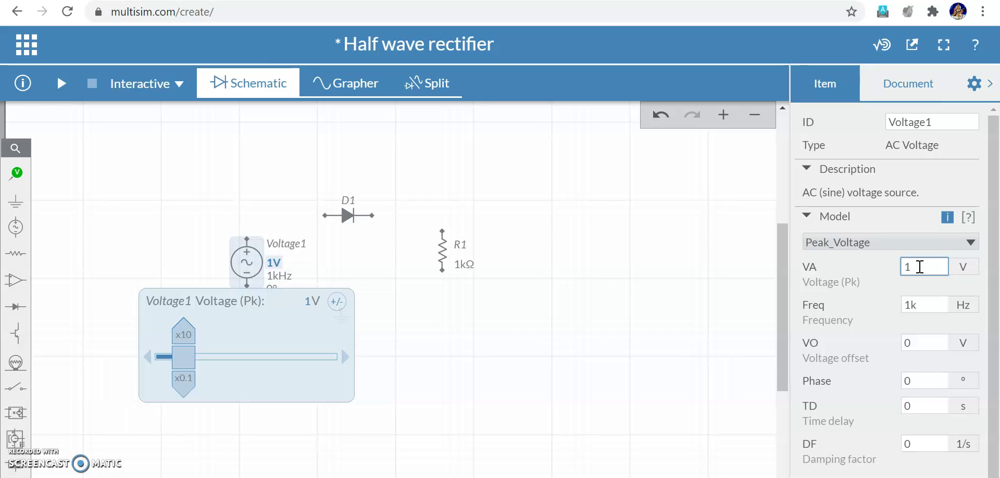
pyautogui.doubleClick(920, 266)
pyautogui.write('10')
# - Set the AC source's frequency to 50 Hz
pyautogui.click(933, 304)
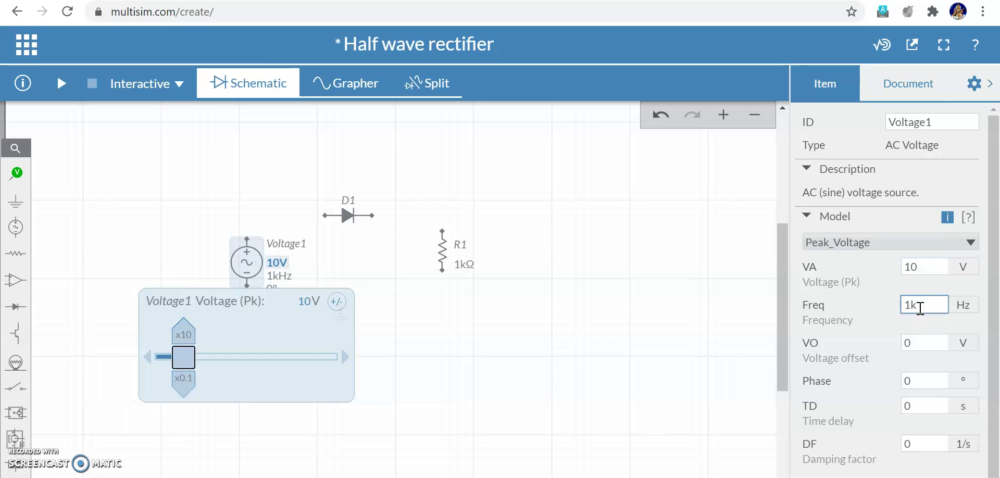
pyautogui.doubleClick(921, 308)
pyautogui.press('BackSpace')
pyautogui.write('50')
pyautogui.moveTo(995, 280)
pyautogui.mouseDown()
pyautogui.moveTo(996, 289)
pyautogui.moveTo(990, 279)
pyautogui.mouseUp()
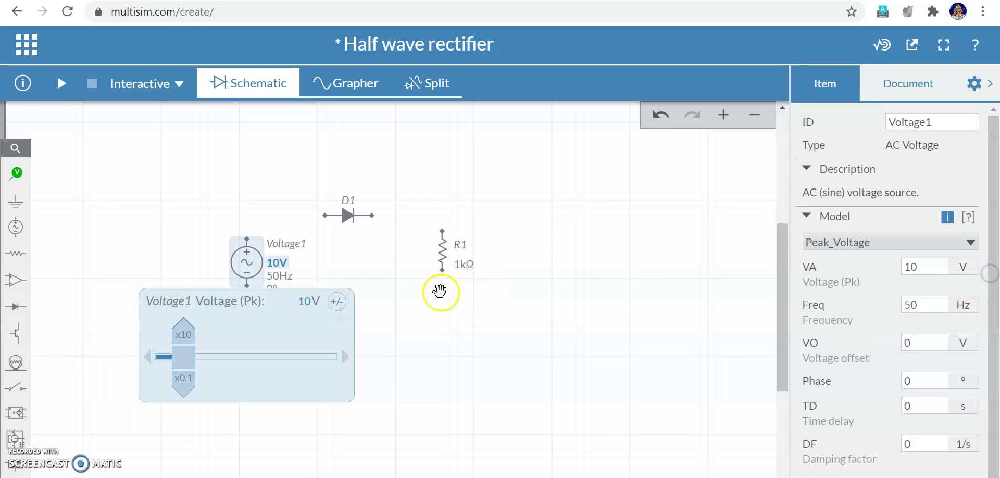
pyautogui.click(615, 314)
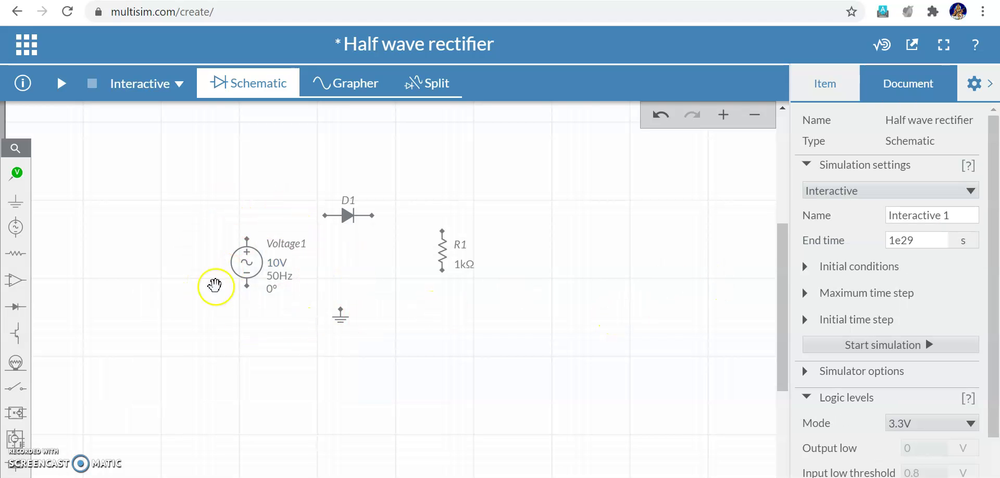
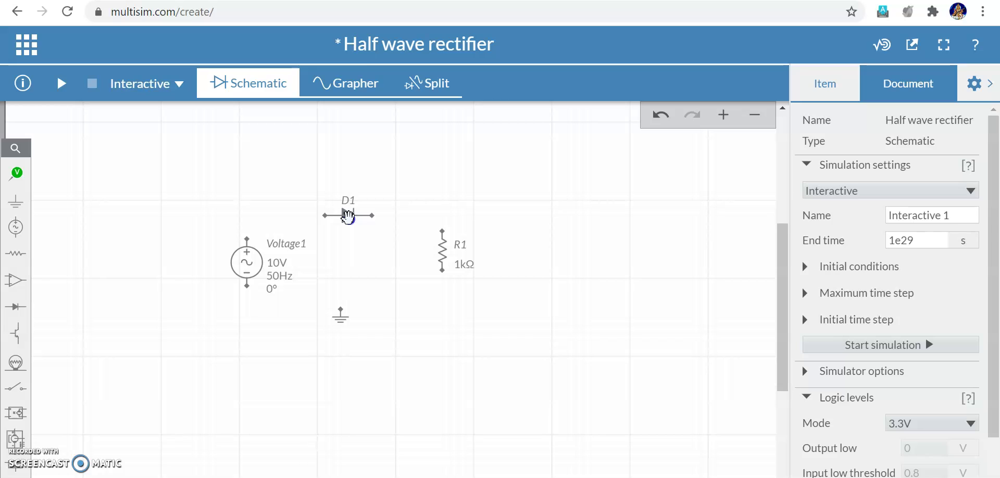
# - Set the diode's junction potential (VJ) to 0.7 V in its advanced parameters
pyautogui.click(347, 216)
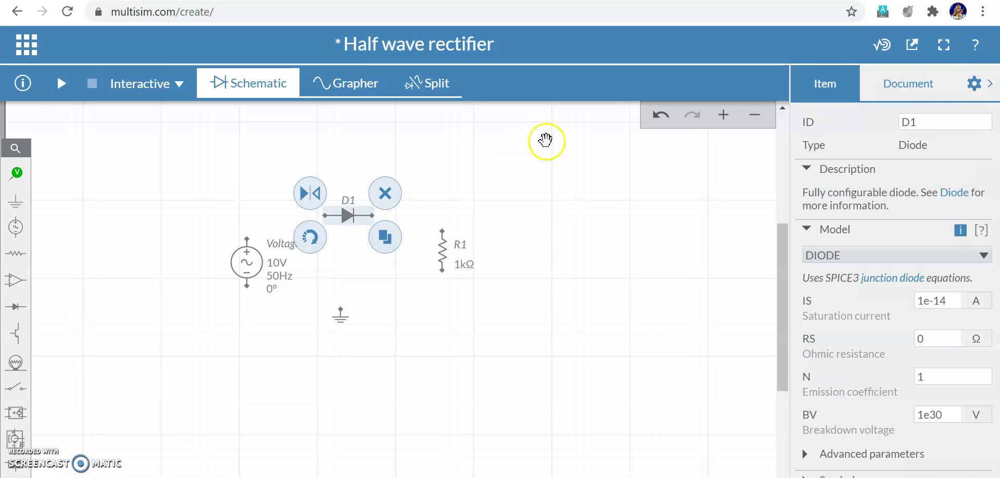
pyautogui.click(926, 121)
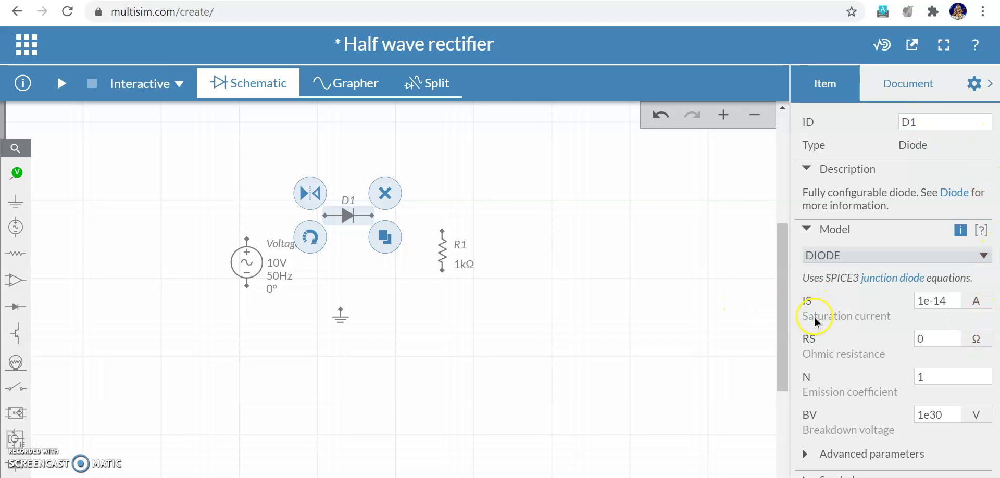
pyautogui.click(883, 454)
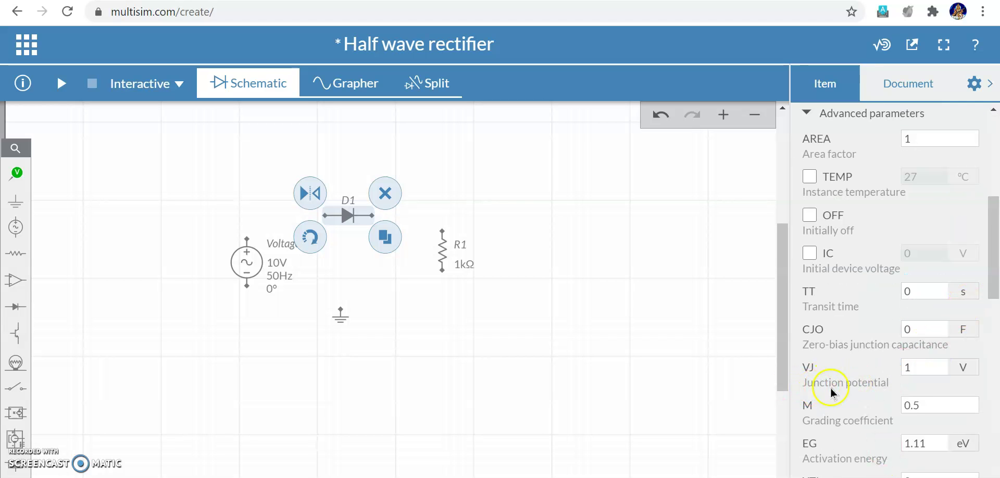
pyautogui.click(916, 361)
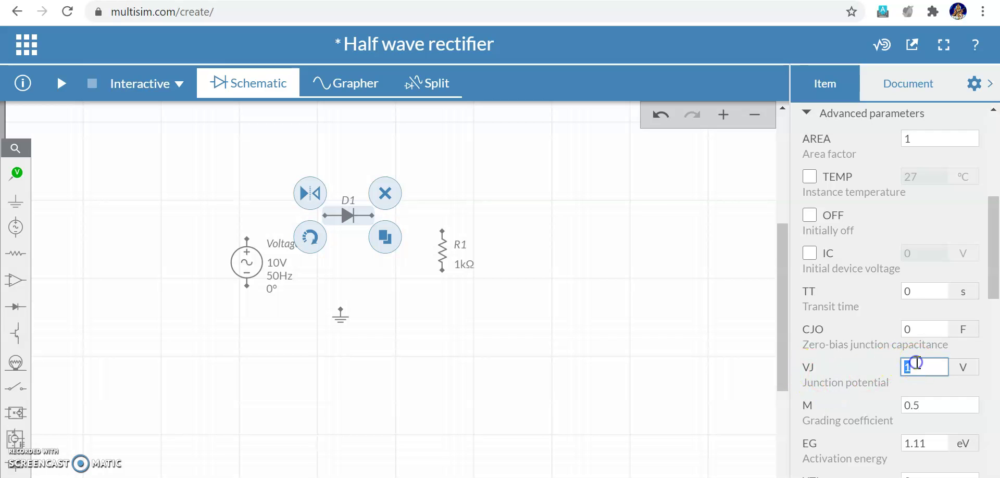
pyautogui.press('BackSpace')
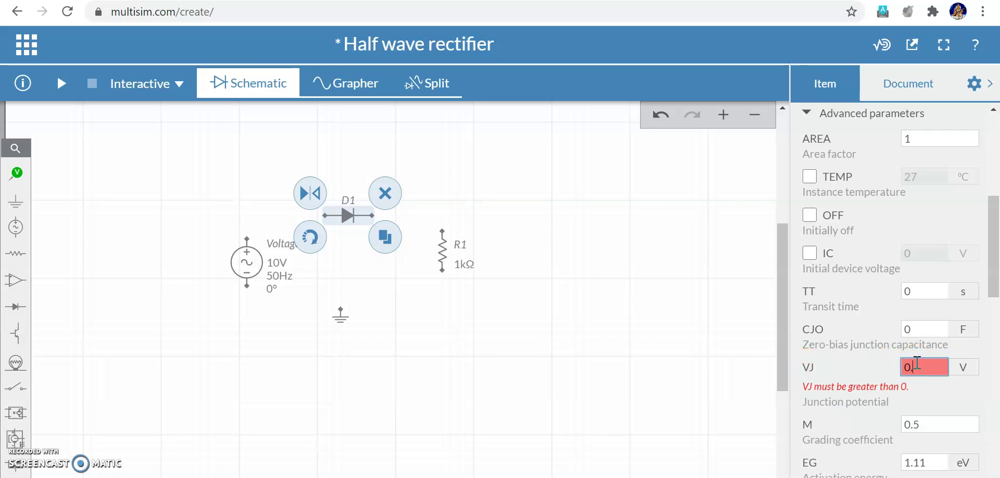
pyautogui.write('0.7')
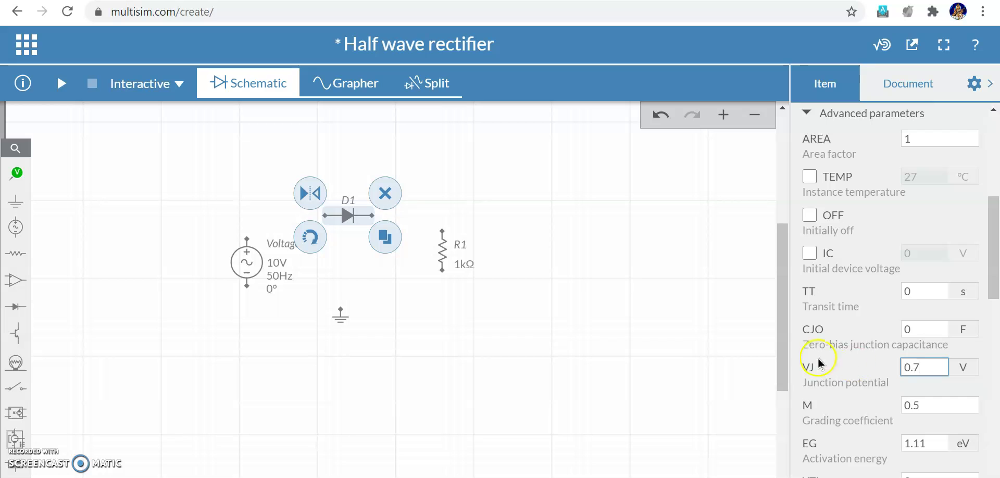
pyautogui.click(704, 351)
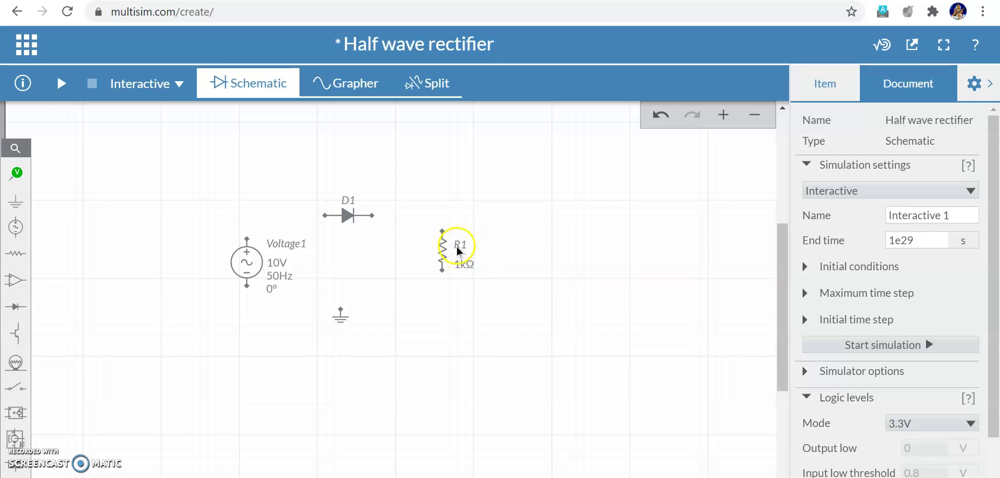
# - Change the resistor's ID to RL
pyautogui.click(444, 250)
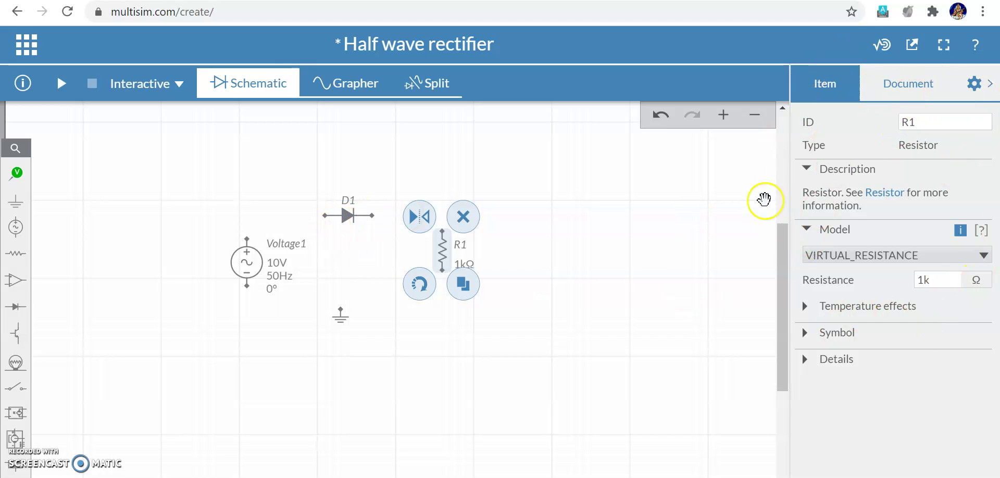
pyautogui.click(952, 124)
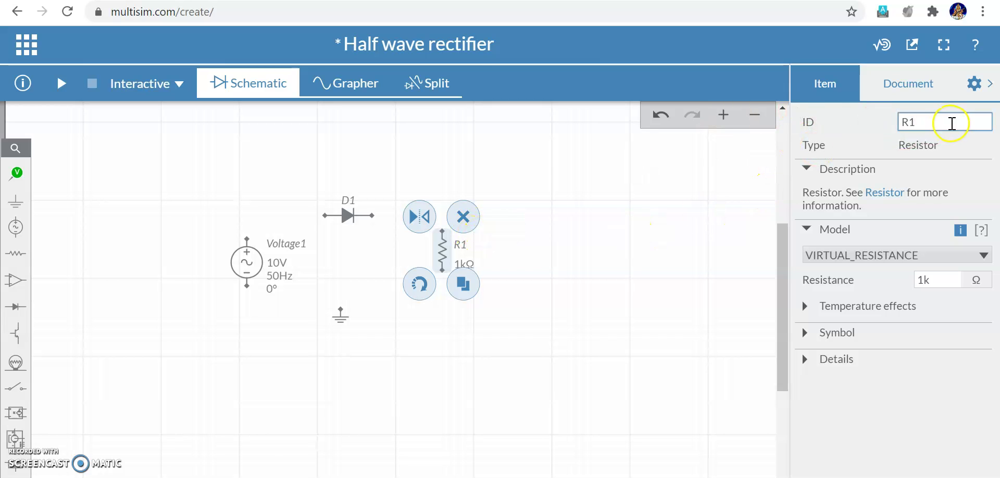
pyautogui.press('BackSpace')
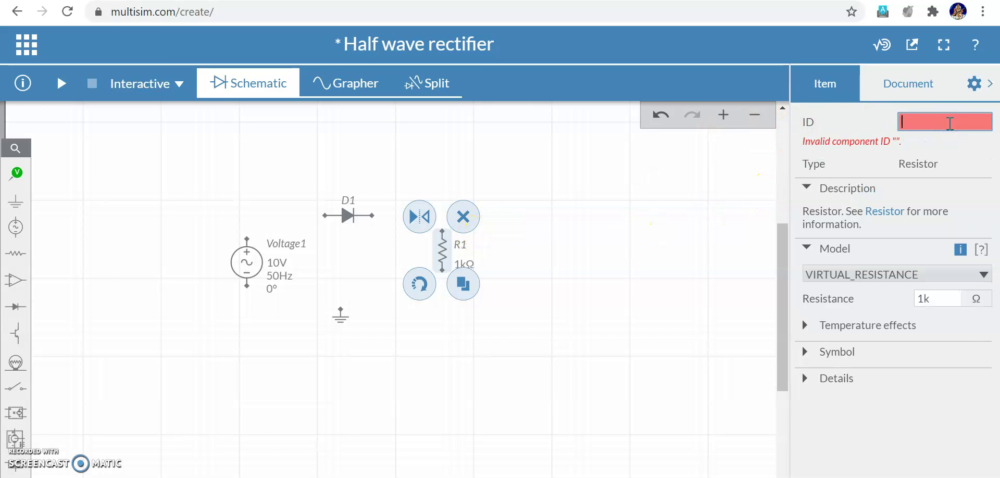
pyautogui.write('RL')
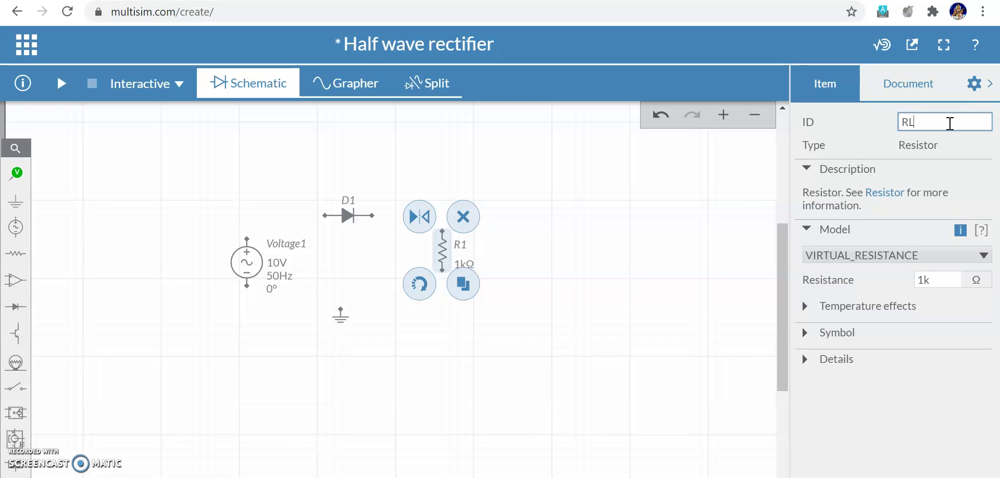
# - Set the load resistor's resistance to 1.2K ohms
pyautogui.click(932, 277)
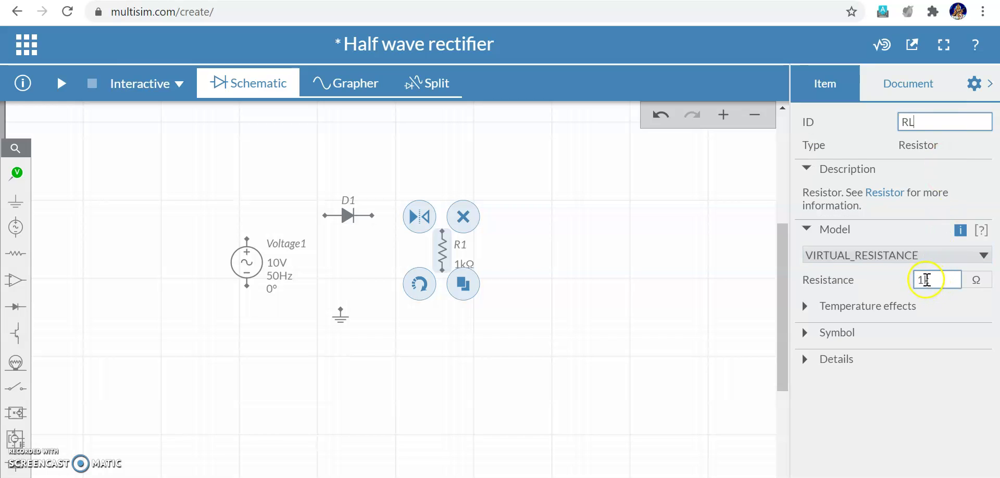
pyautogui.click(926, 280)
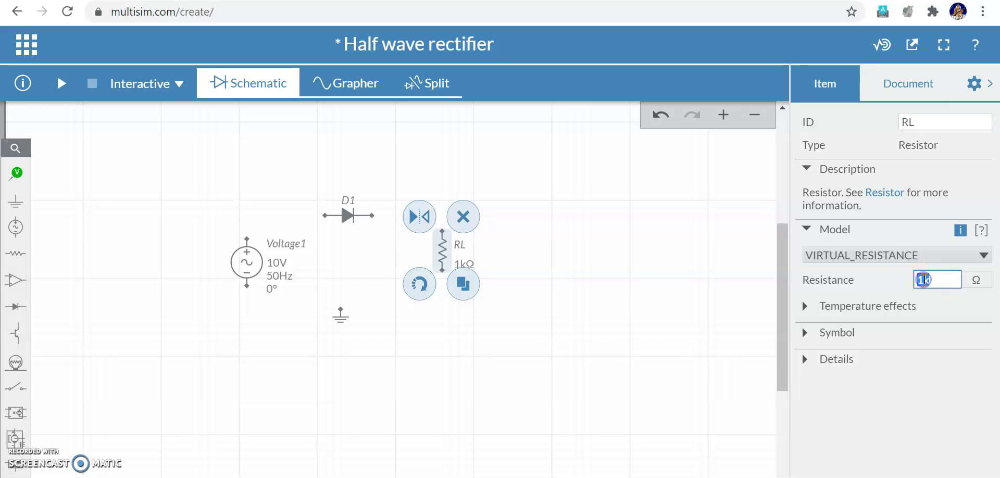
pyautogui.press('BackSpace')
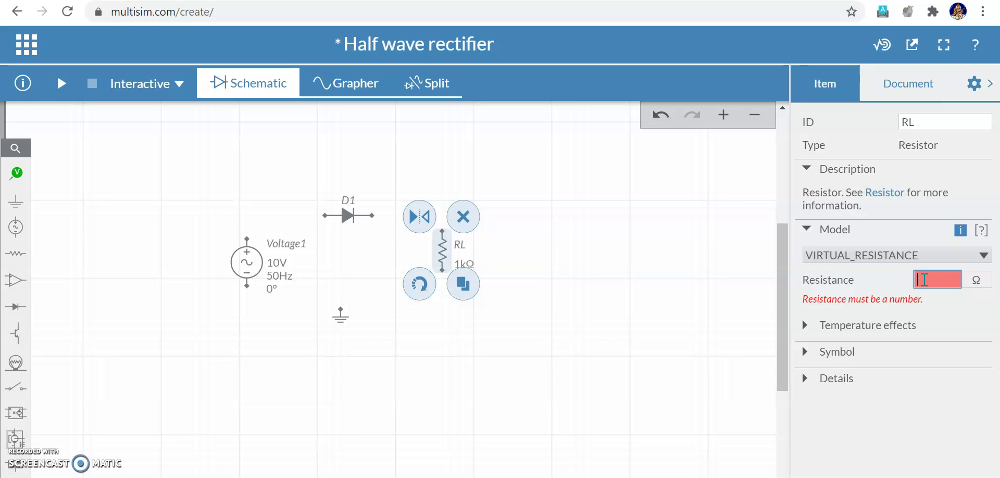
pyautogui.write('1.2K')
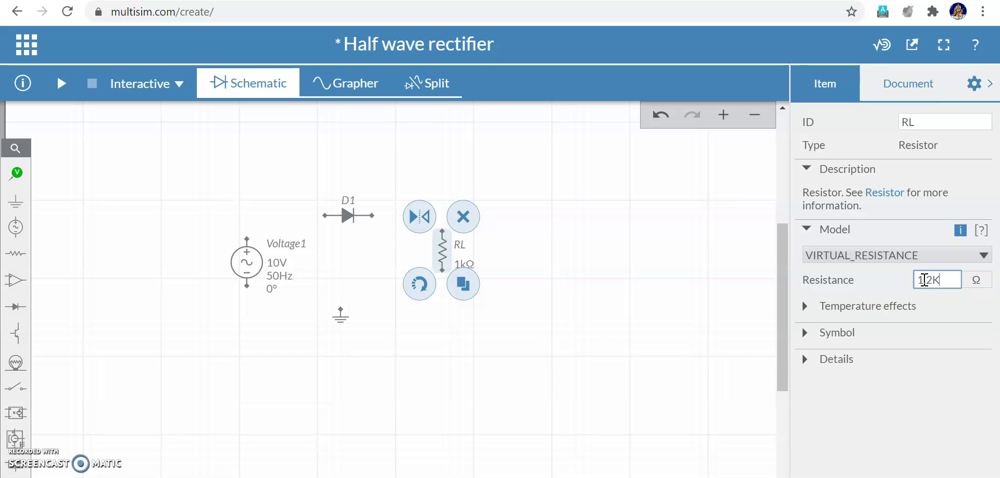
pyautogui.click(651, 290)
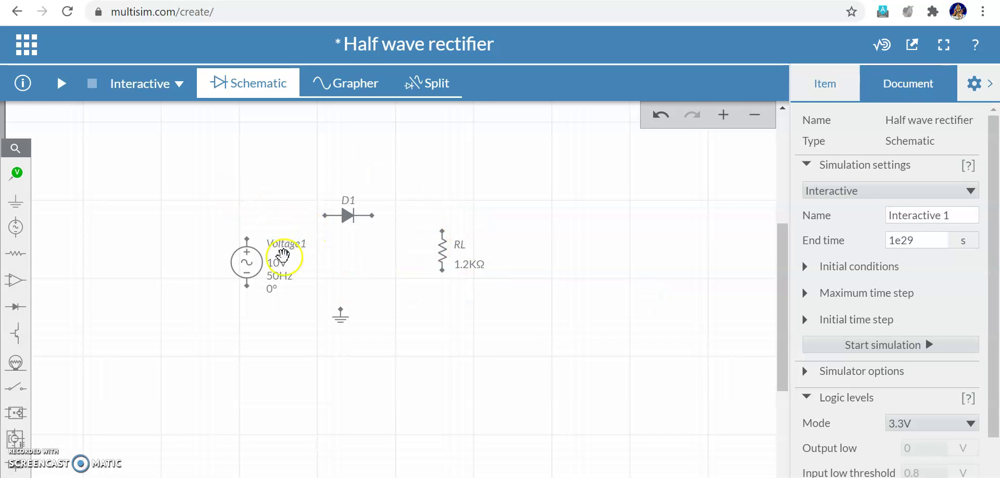
# - Wire the AC source's positive terminal to the diode's anode, and the diode's cathode to the load resistor's upper terminal
pyautogui.click(247, 239)
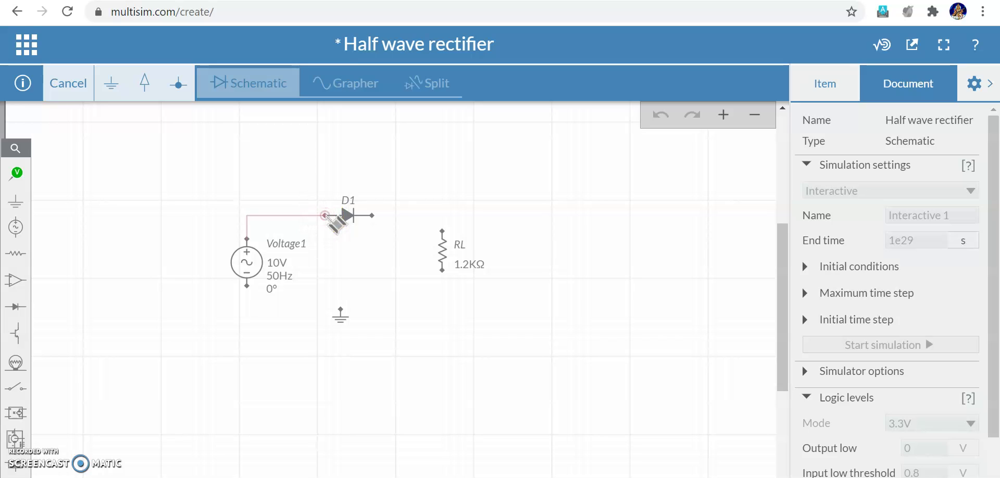
pyautogui.click(325, 215)
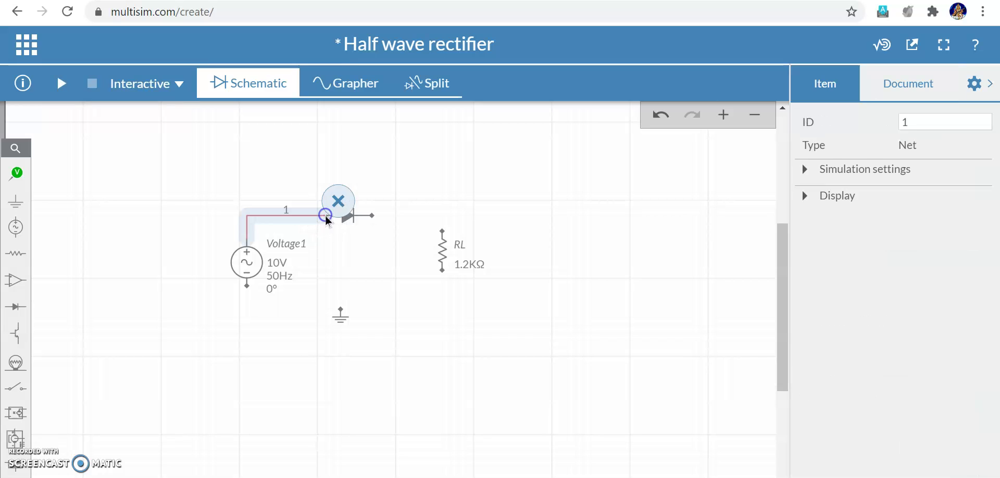
pyautogui.click(374, 220)
pyautogui.click(372, 217)
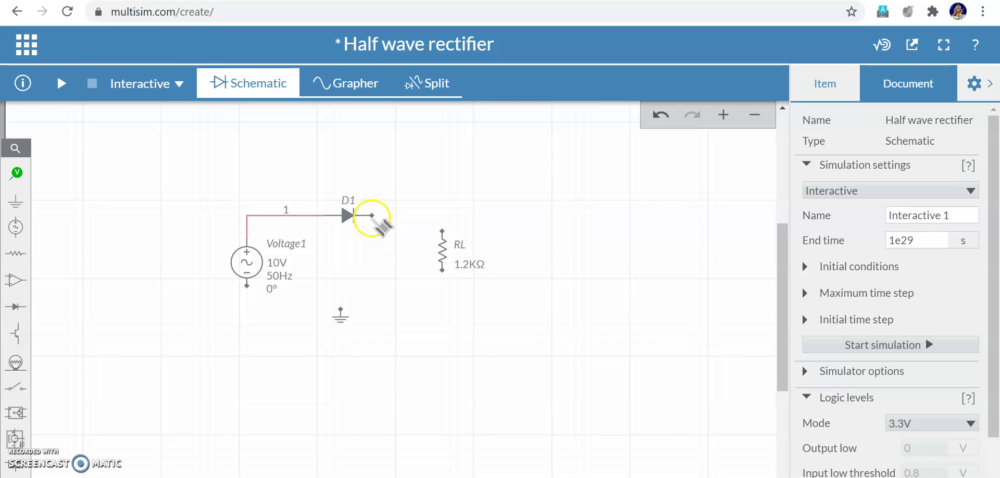
pyautogui.moveTo(372, 216); pyautogui.dragTo(443, 231)
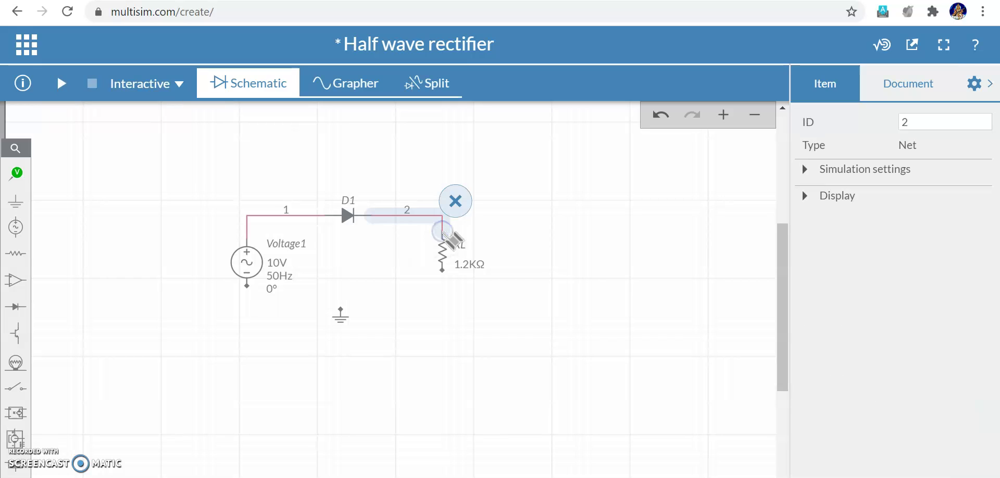
# - Wire the load resistor's lower terminal to the ground symbol
pyautogui.click(444, 279)
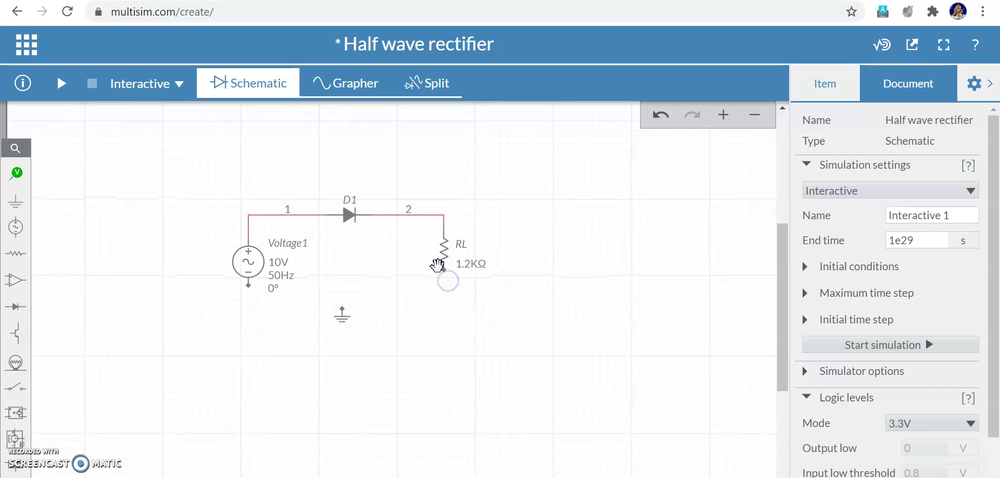
pyautogui.moveTo(443, 269); pyautogui.dragTo(342, 311)
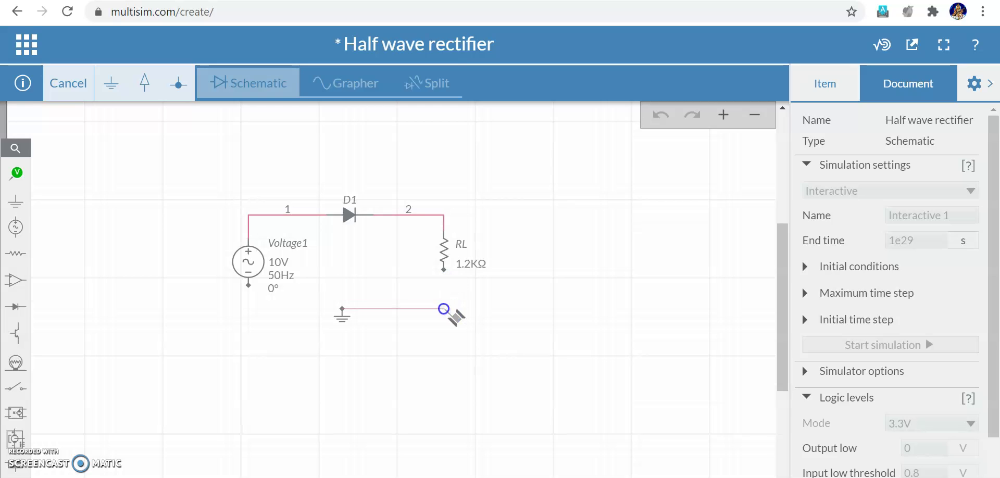
pyautogui.click(442, 272)
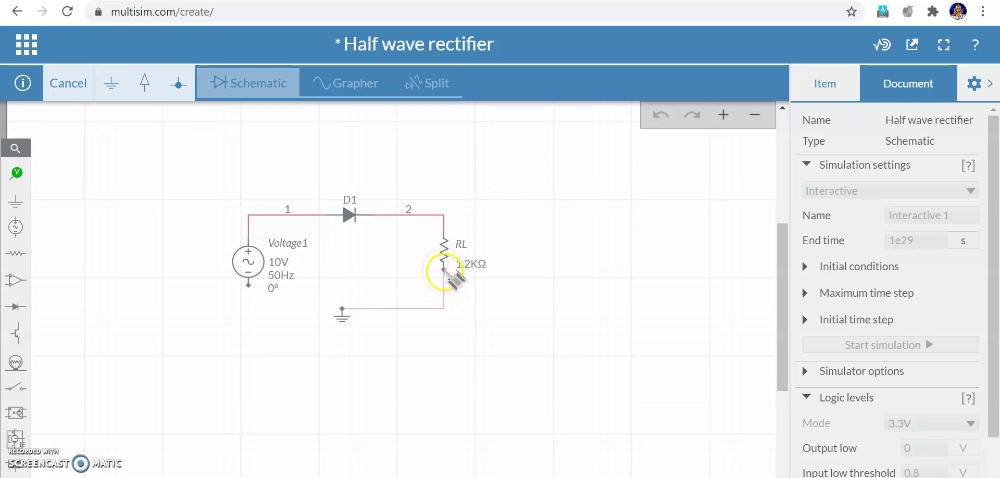
pyautogui.click(352, 309)
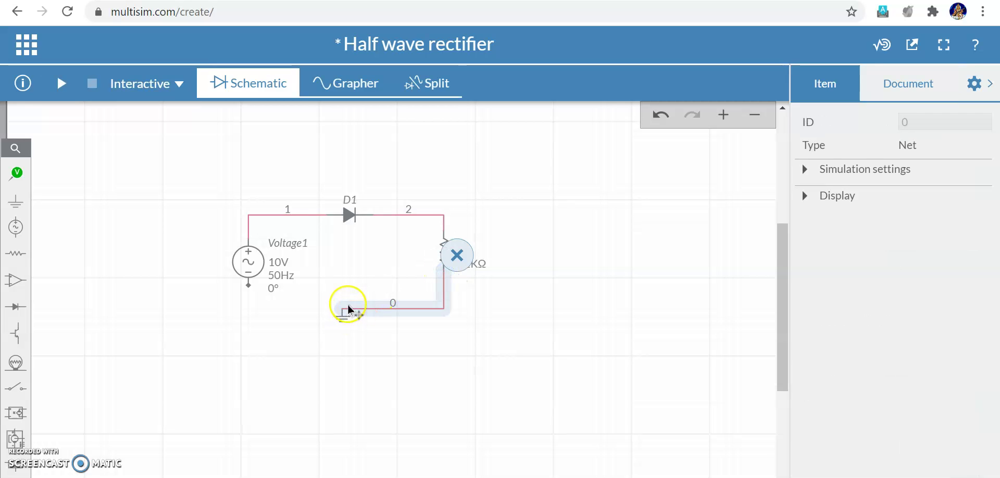
# - Wire the ground node to the AC source's negative terminal to close the circuit
pyautogui.click(344, 310)
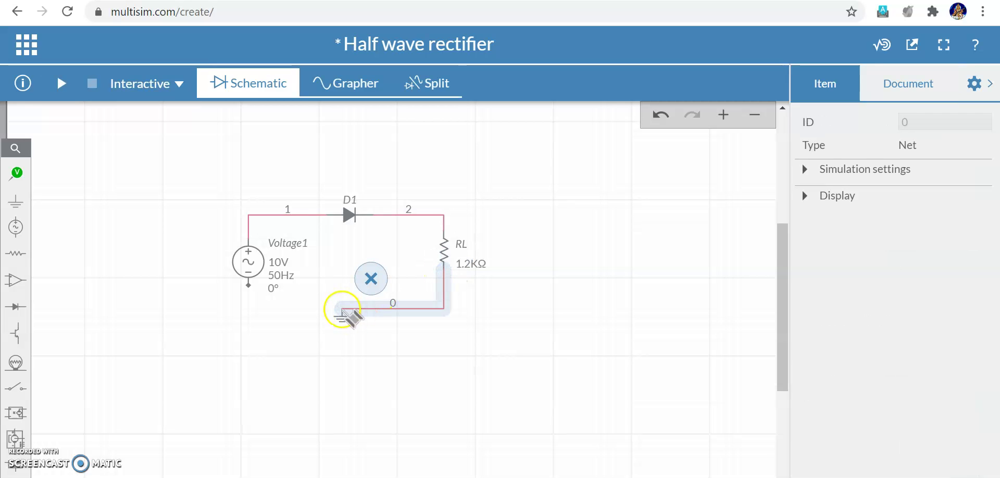
pyautogui.moveTo(342, 309); pyautogui.dragTo(269, 285)
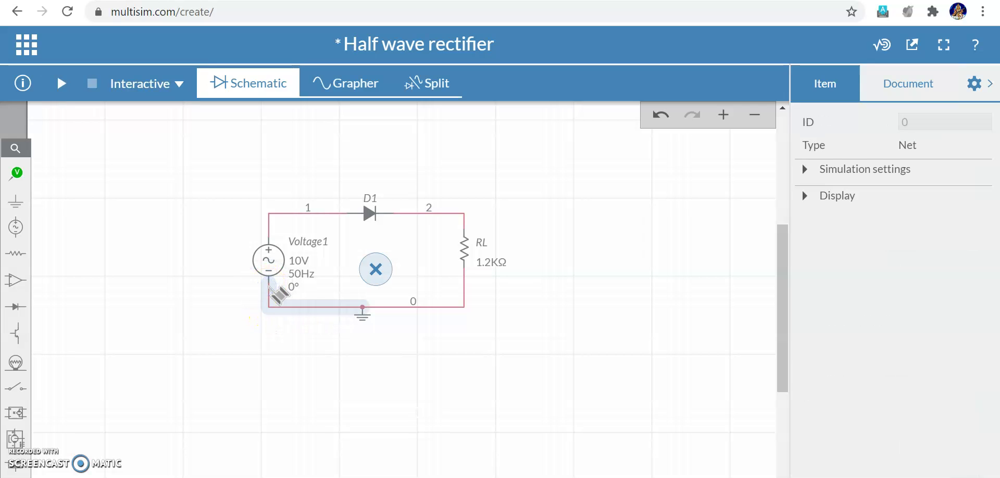
pyautogui.click(471, 316)
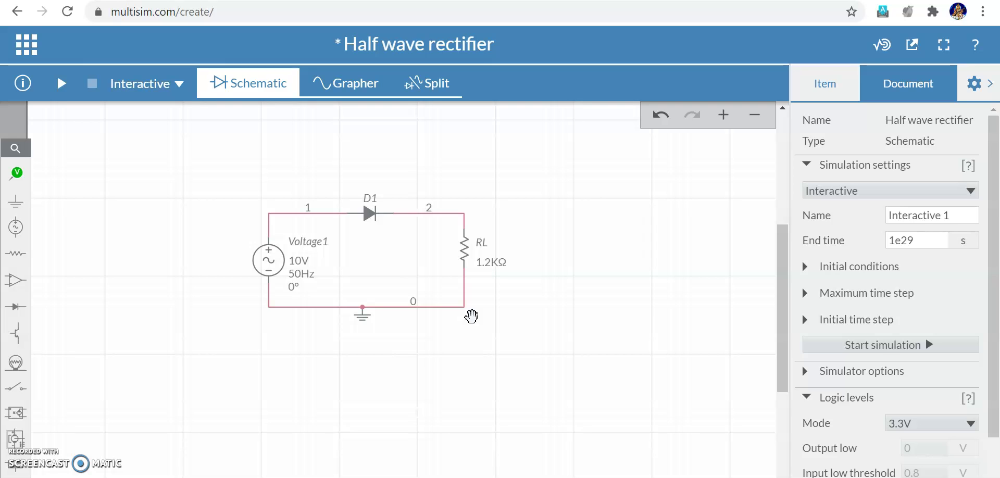
# - Place a voltage probe on the input wire between the AC source and the diode
pyautogui.click(16, 175)
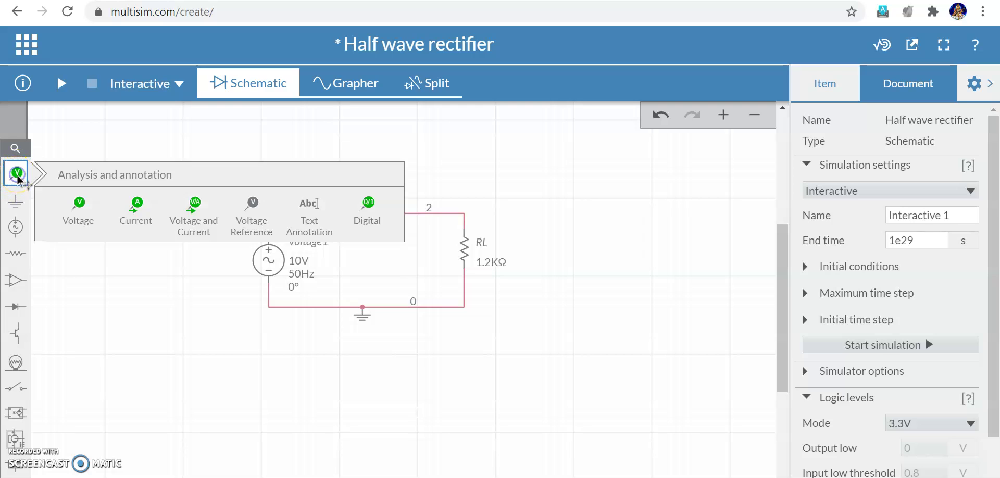
pyautogui.click(77, 203)
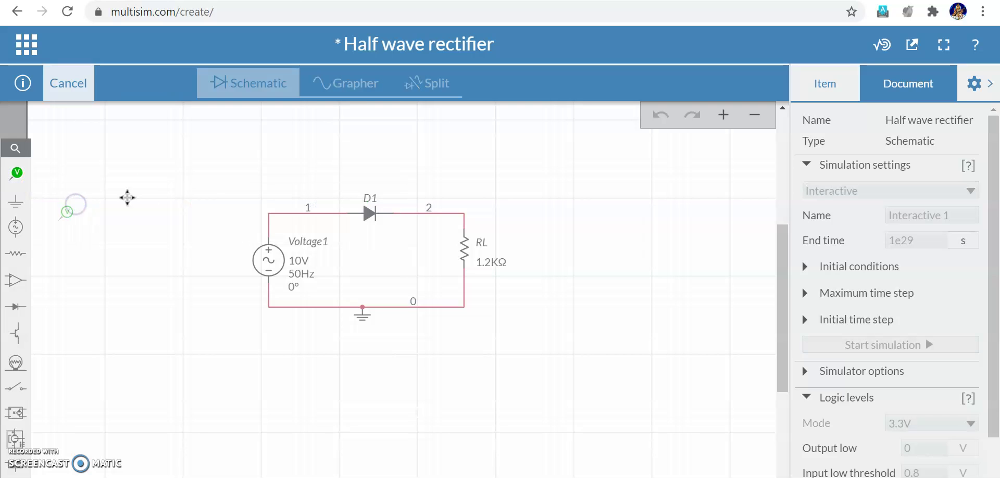
pyautogui.click(292, 196)
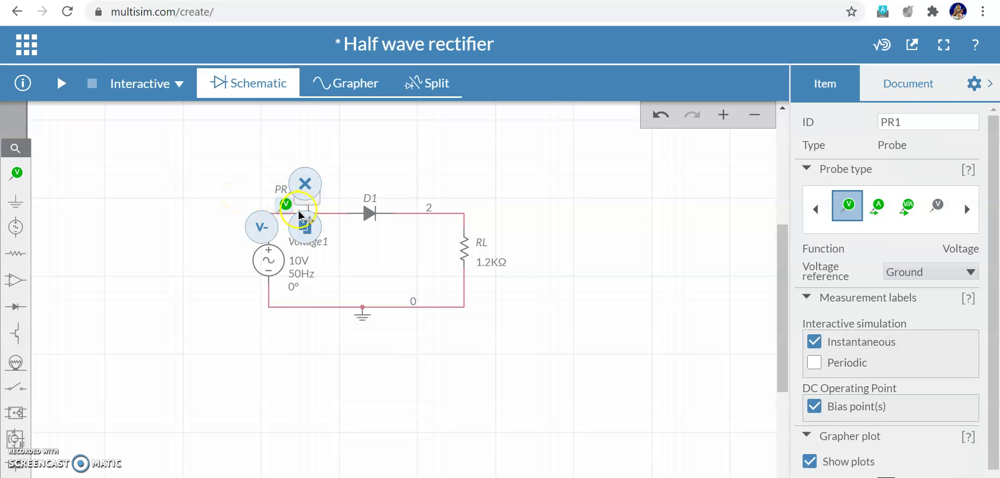
pyautogui.click(892, 123)
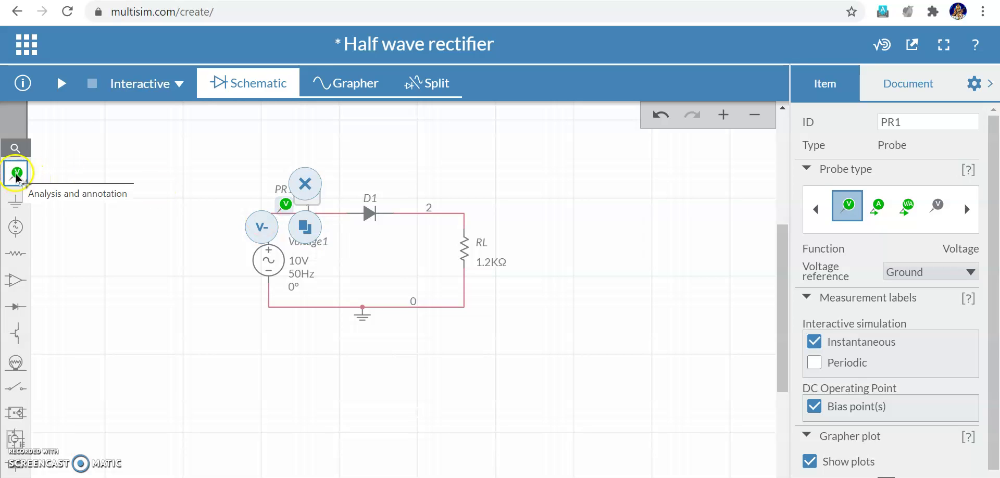
# - Place a second voltage probe on the output wire at the load resistor's upper end
pyautogui.moveTo(306, 229); pyautogui.dragTo(474, 200)
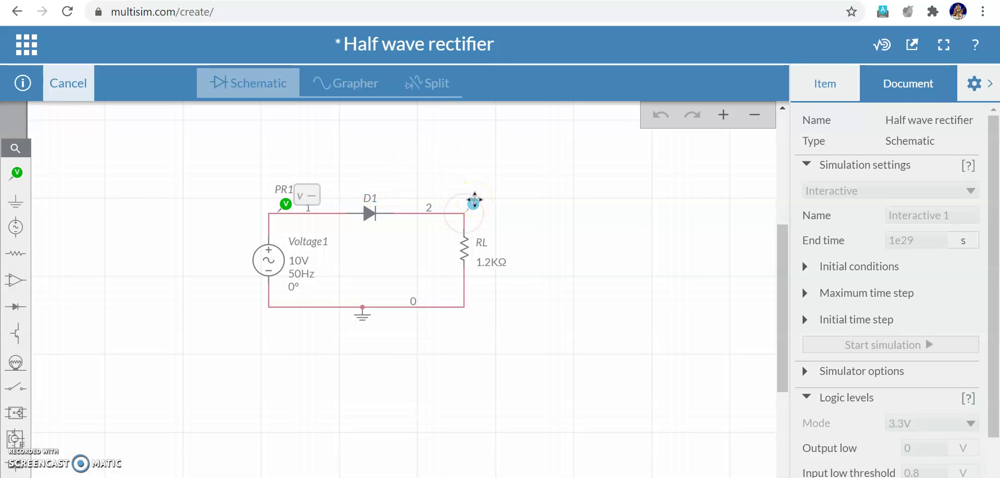
pyautogui.moveTo(474, 201); pyautogui.dragTo(474, 201)
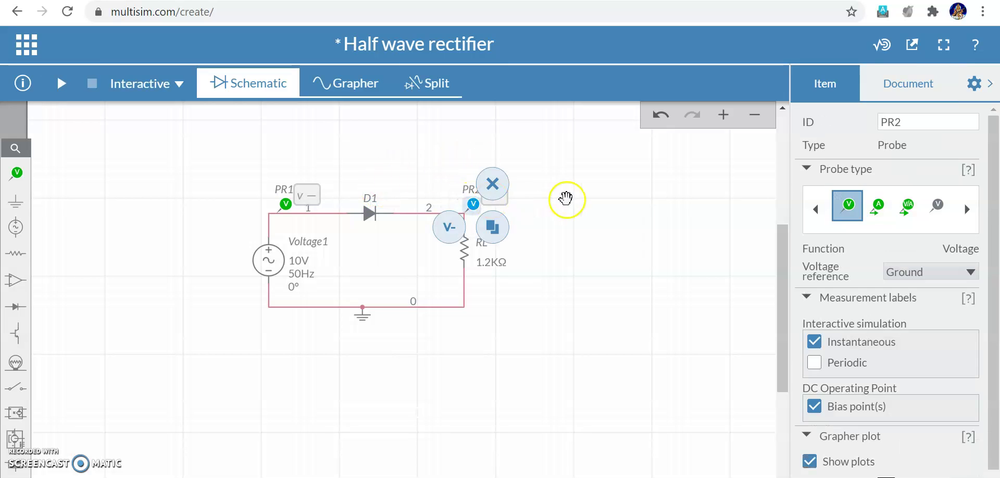
pyautogui.click(566, 198)
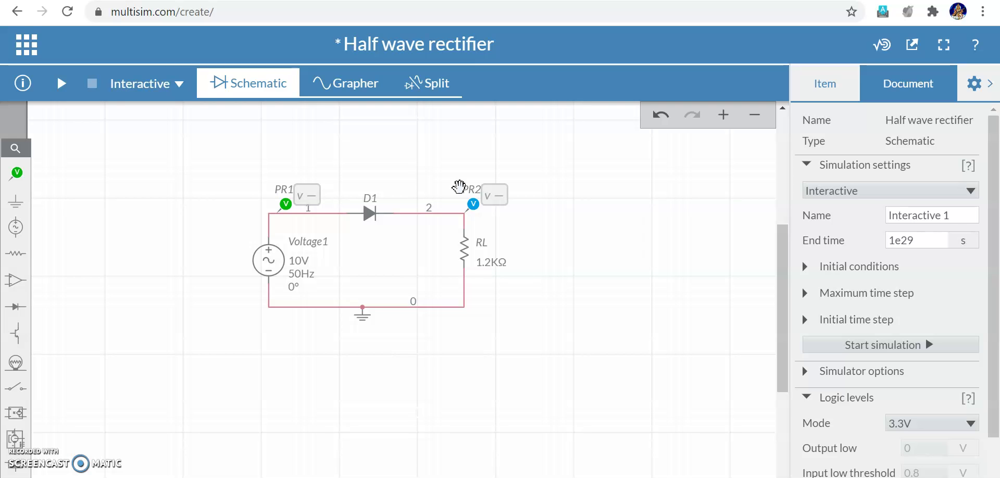
# - Run the interactive simulation to check both probe voltages on the schematic, and stop it
pyautogui.click(59, 84)
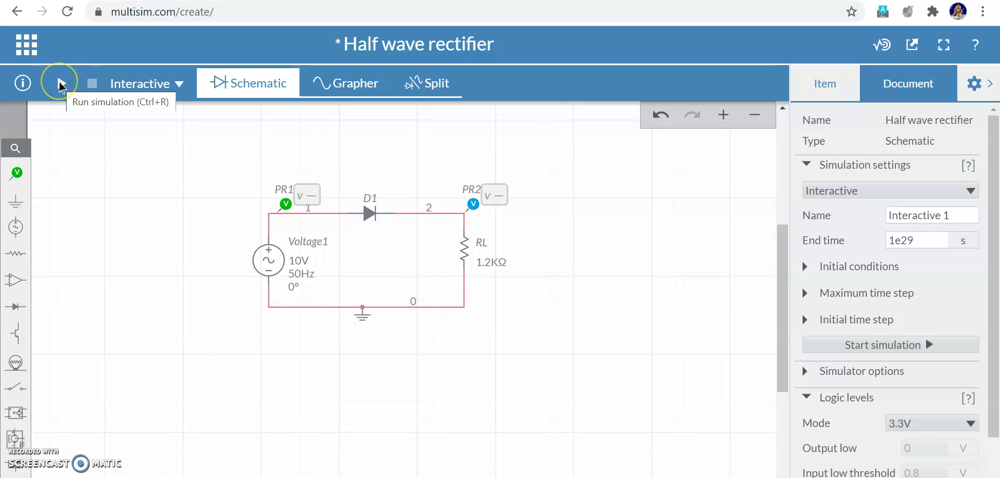
pyautogui.click(61, 84)
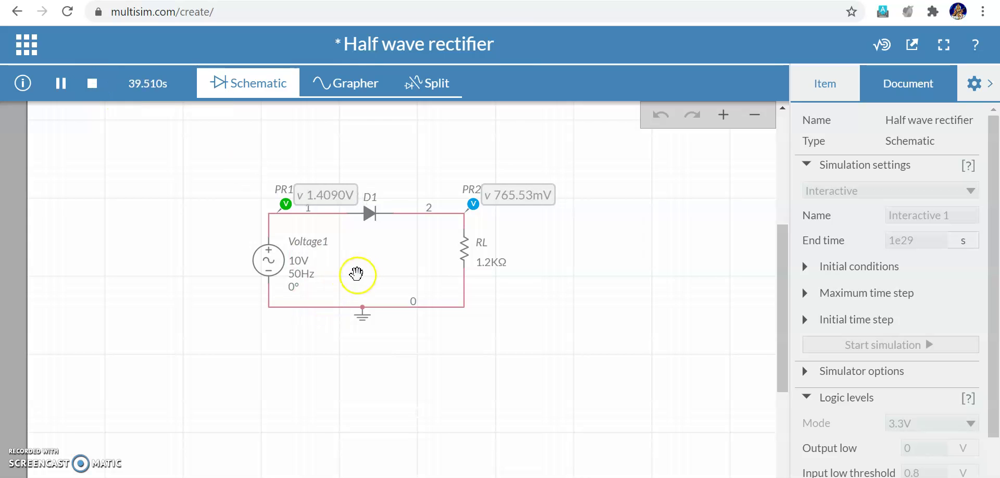
pyautogui.click(493, 263)
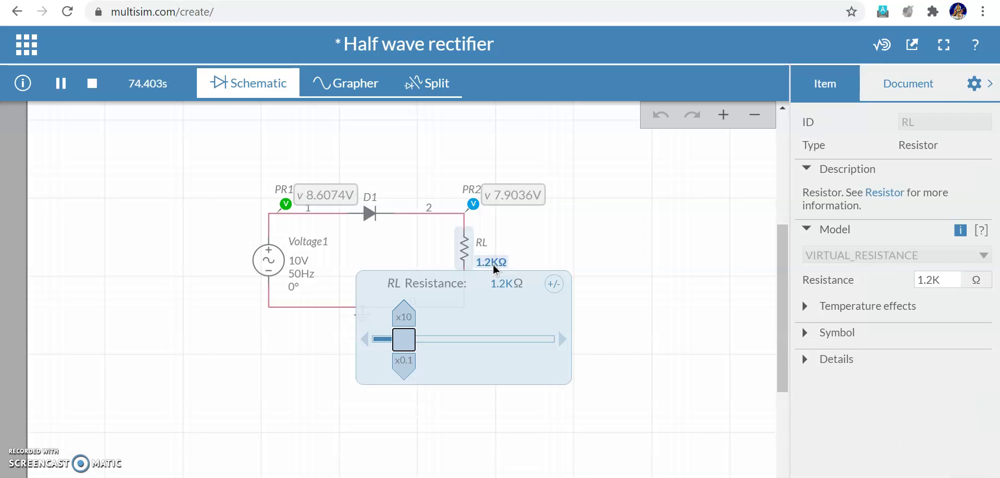
pyautogui.click(93, 88)
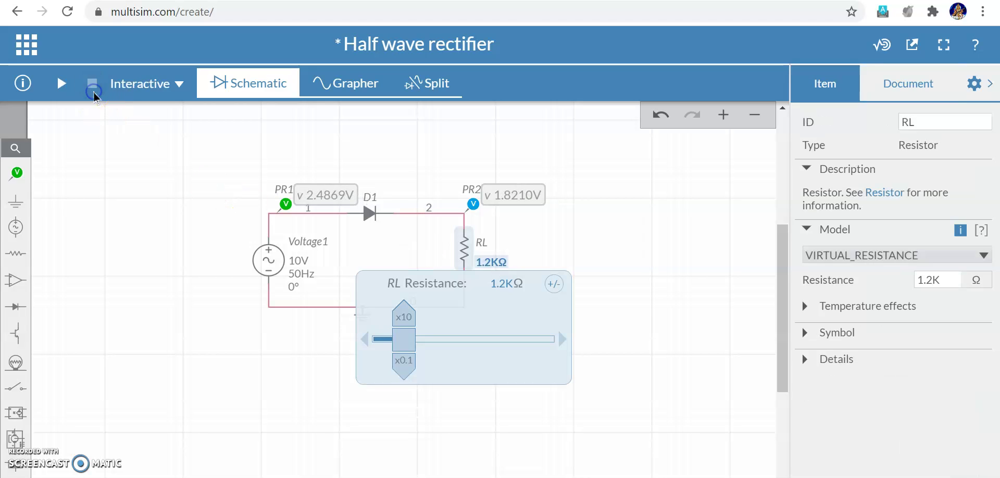
# - Set the load resistor's resistance to 1 kΩ
pyautogui.click(515, 233)
pyautogui.click(490, 266)
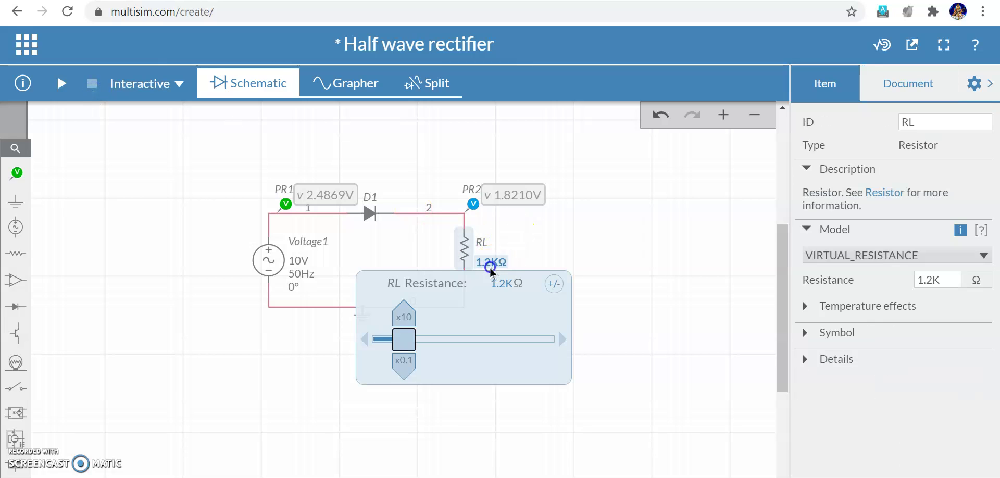
pyautogui.click(935, 271)
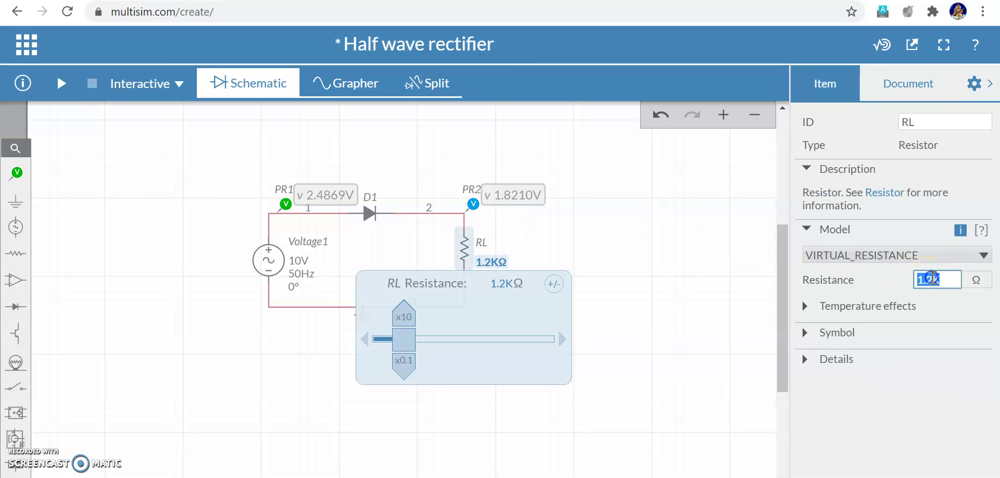
pyautogui.write('1K')
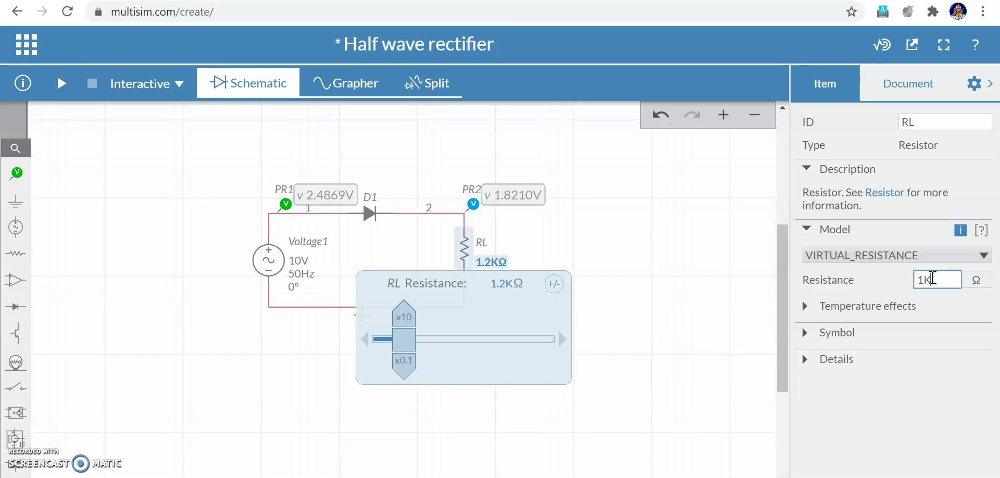
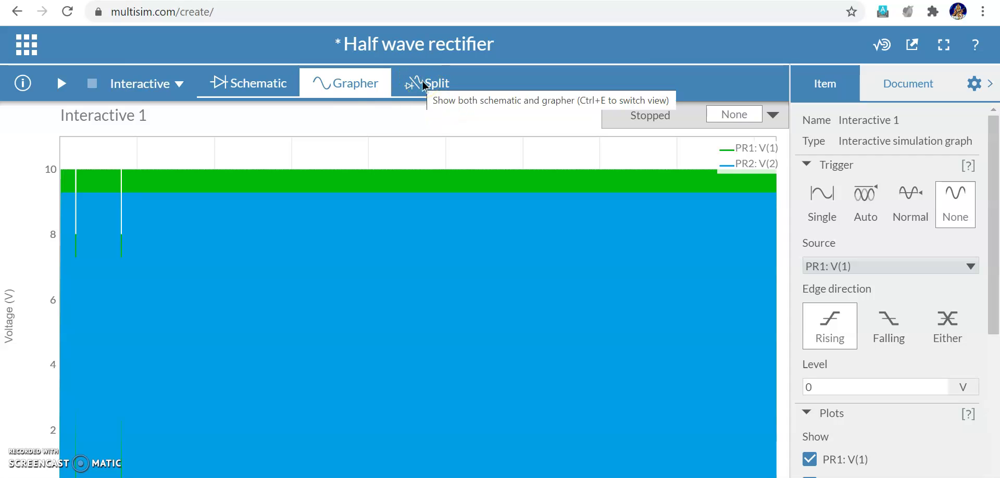
# - Show the schematic and grapher side by side with the settings pane hidden, and run the simulation
pyautogui.click(331, 93)
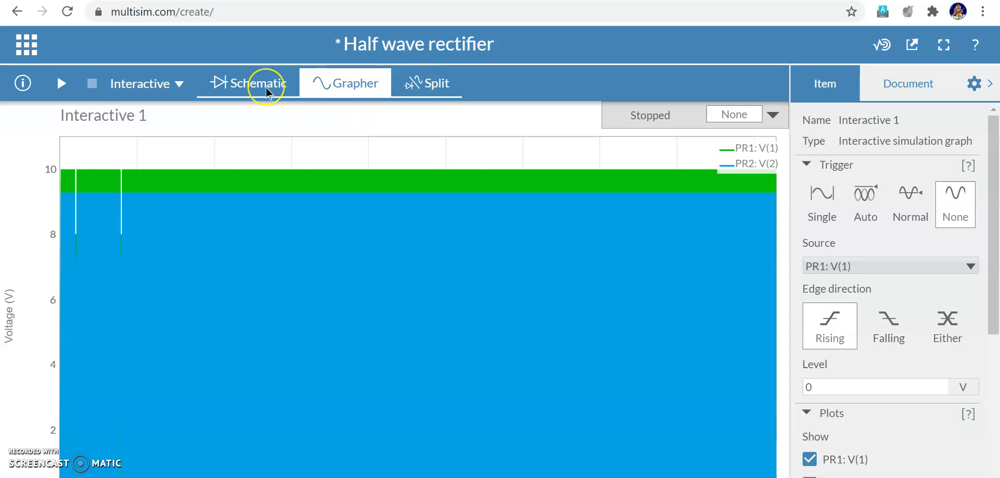
pyautogui.click(428, 86)
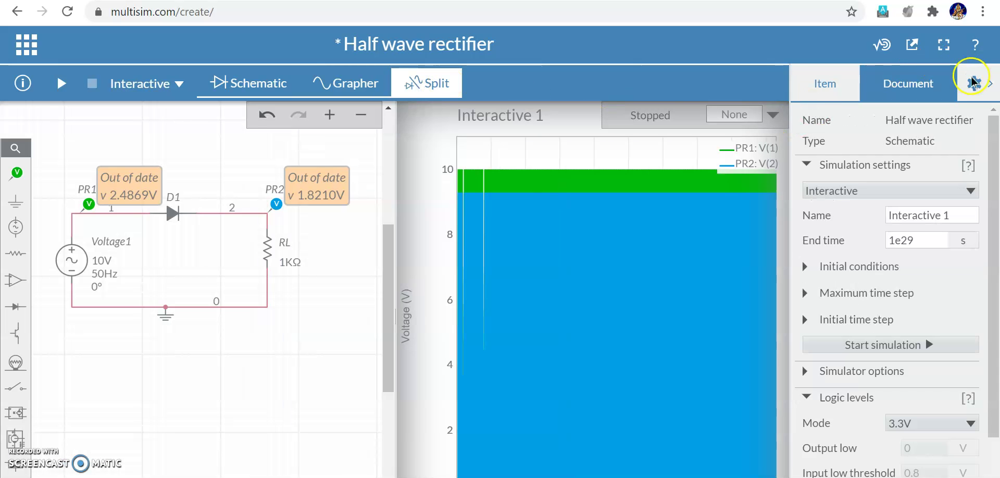
pyautogui.click(985, 84)
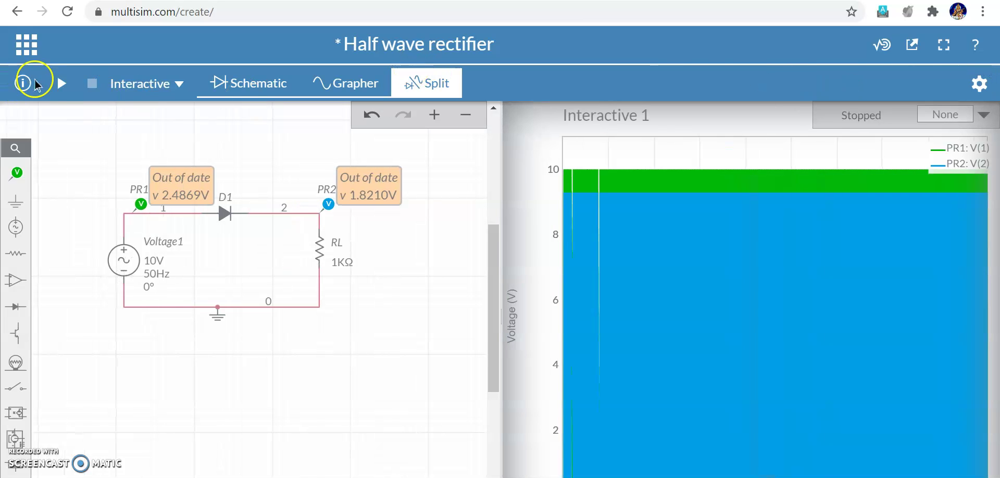
pyautogui.click(63, 84)
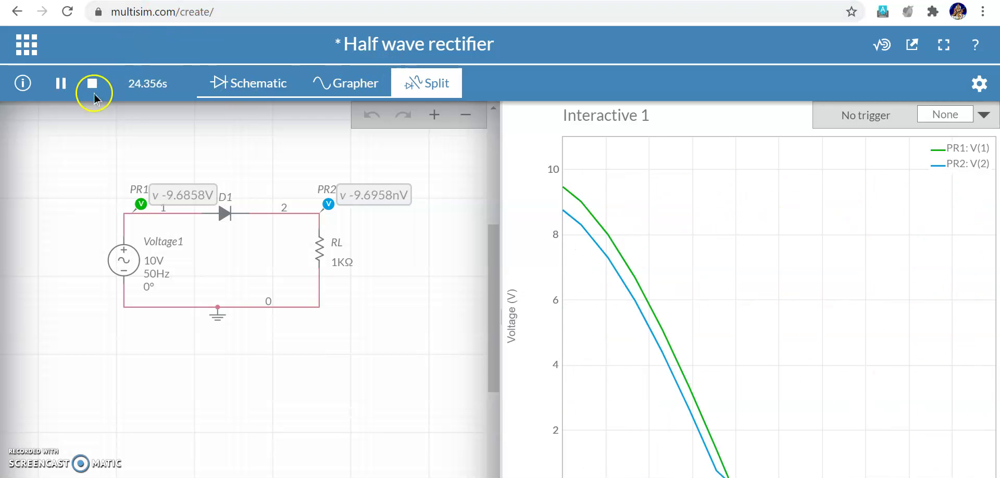
# - Pause the simulation and set the grapher's trigger to Single in the full grapher view
pyautogui.click(60, 84)
pyautogui.click(20, 445)
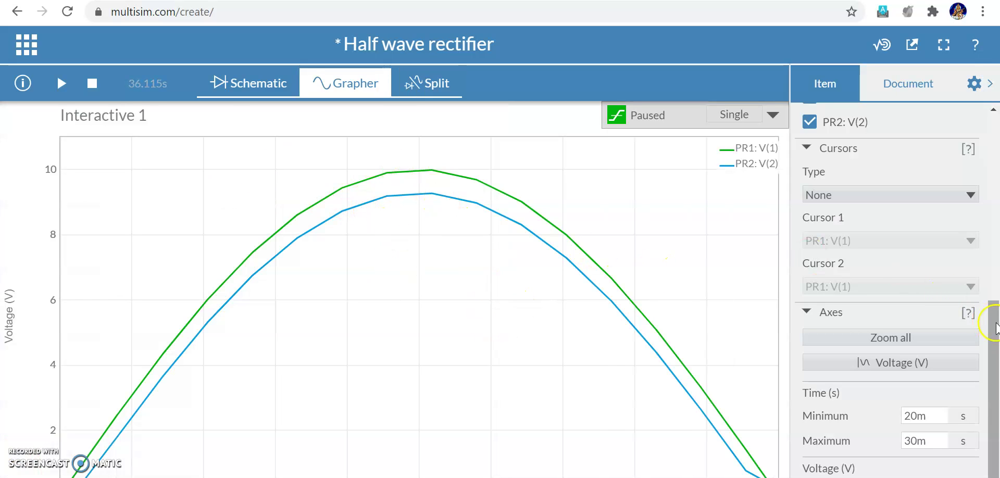
pyautogui.moveTo(993, 331); pyautogui.dragTo(993, 110)
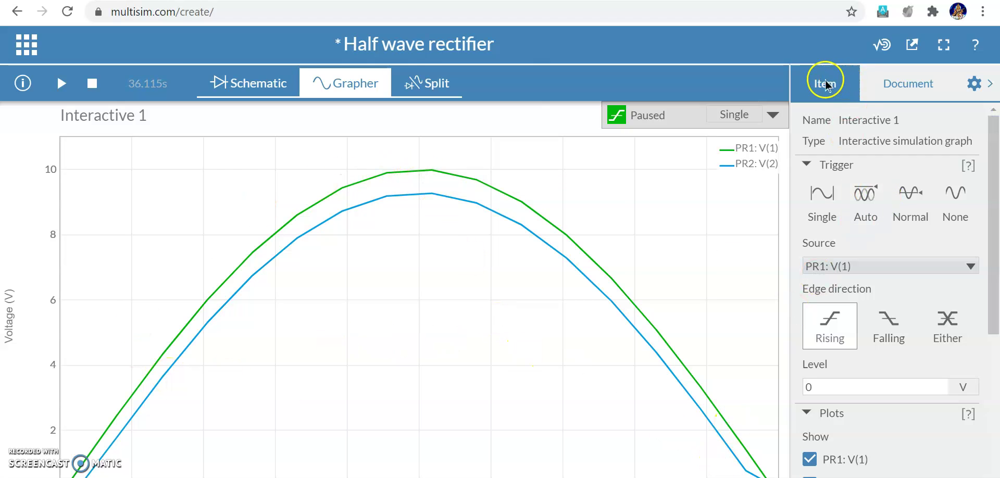
pyautogui.click(242, 83)
pyautogui.click(359, 84)
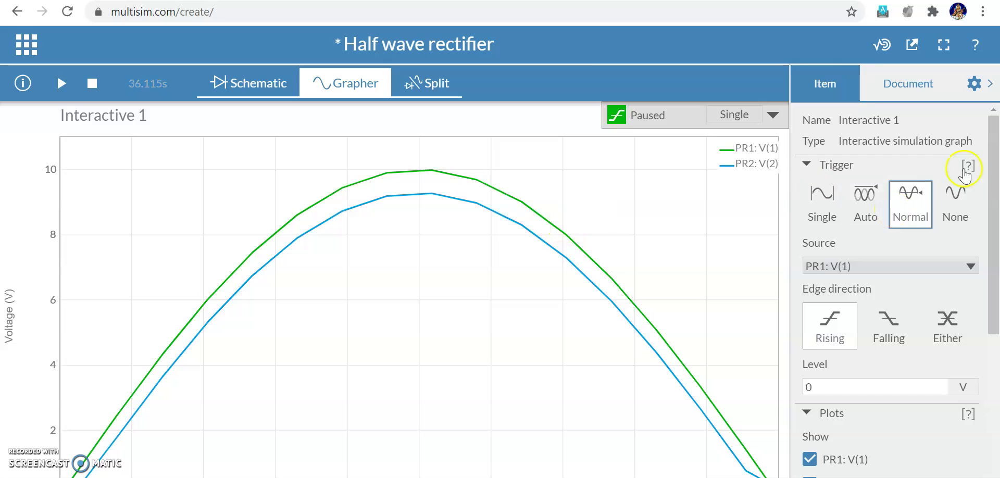
# - Set the grapher's time axis to a minimum of 0 and a maximum of 100m seconds
pyautogui.moveTo(995, 179); pyautogui.dragTo(995, 379)
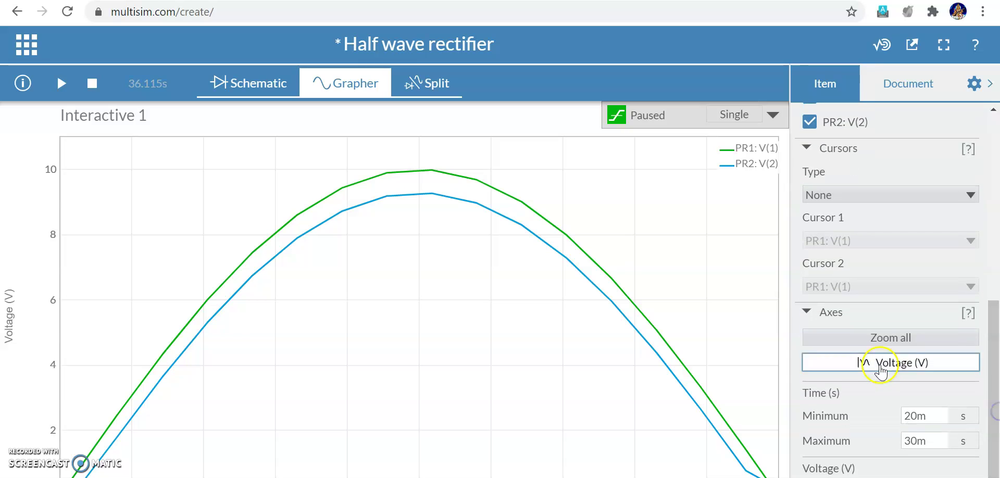
pyautogui.click(942, 417)
pyautogui.press('Return')
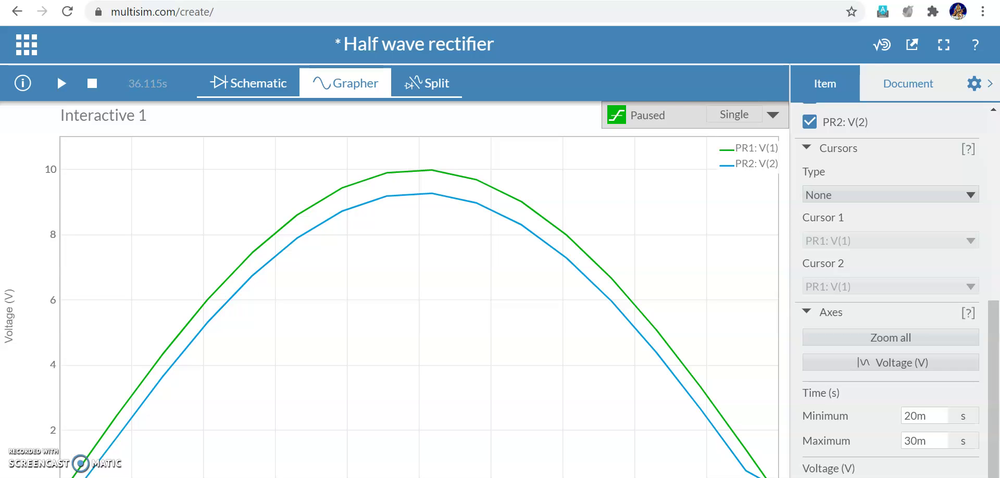
pyautogui.doubleClick(918, 415)
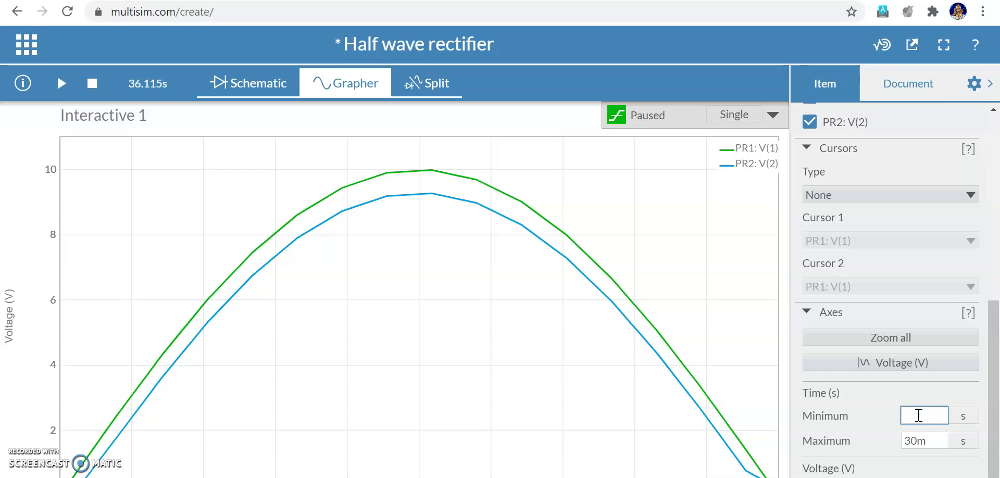
pyautogui.click(931, 435)
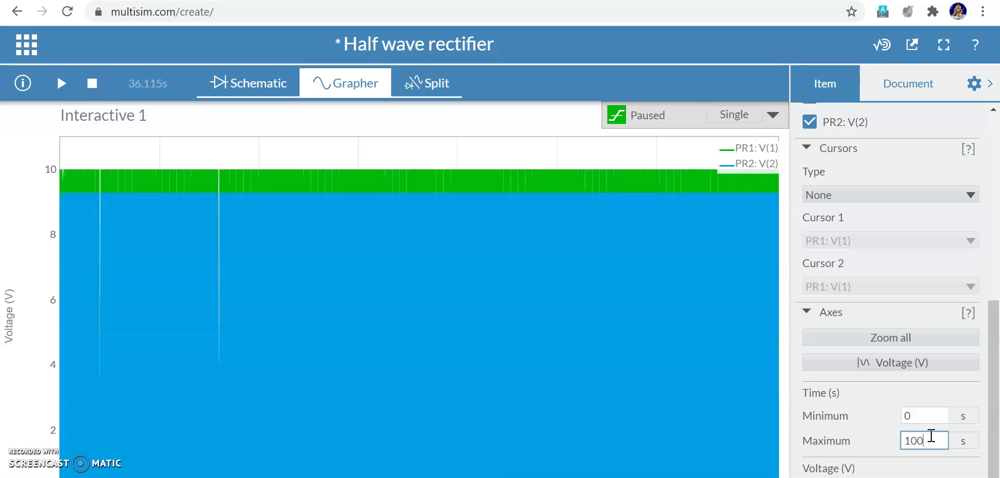
# - Set the grapher's voltage axis to a minimum of -12 V and a maximum of 12 V
pyautogui.click(996, 398)
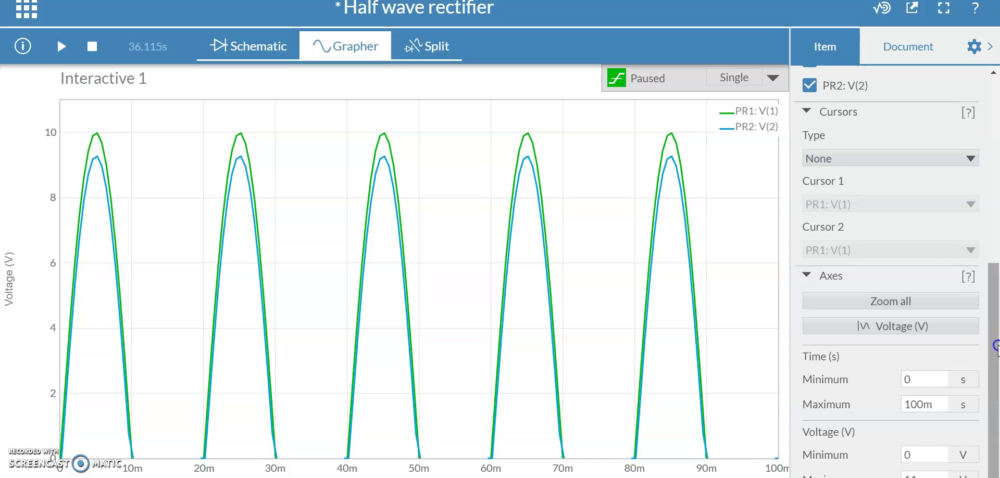
pyautogui.click(935, 450)
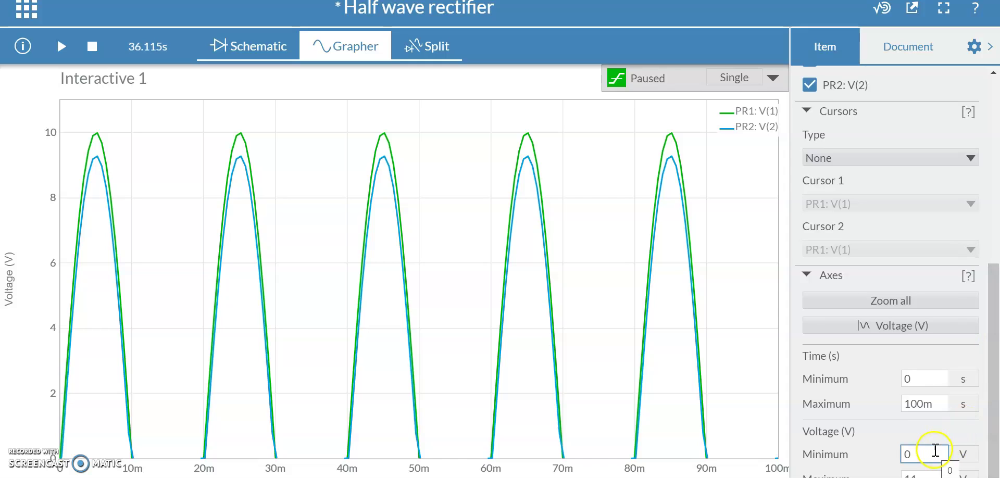
pyautogui.doubleClick(925, 454)
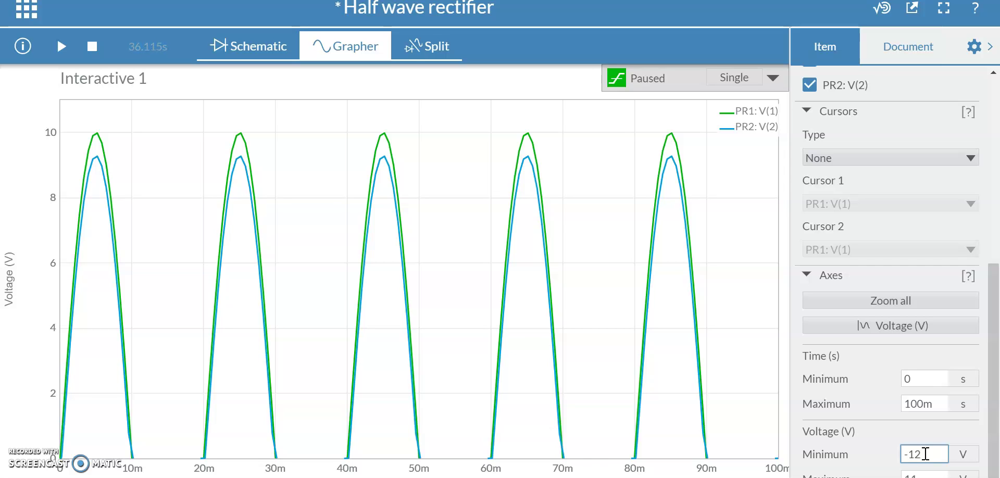
pyautogui.click(923, 474)
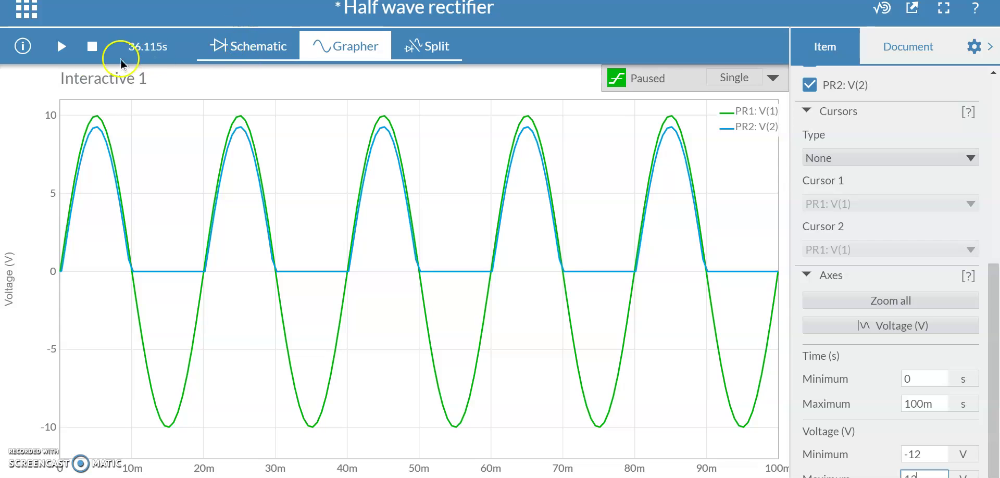
# - Resume the simulation, check the schematic and the grapher while it runs, and stop it
pyautogui.click(60, 48)
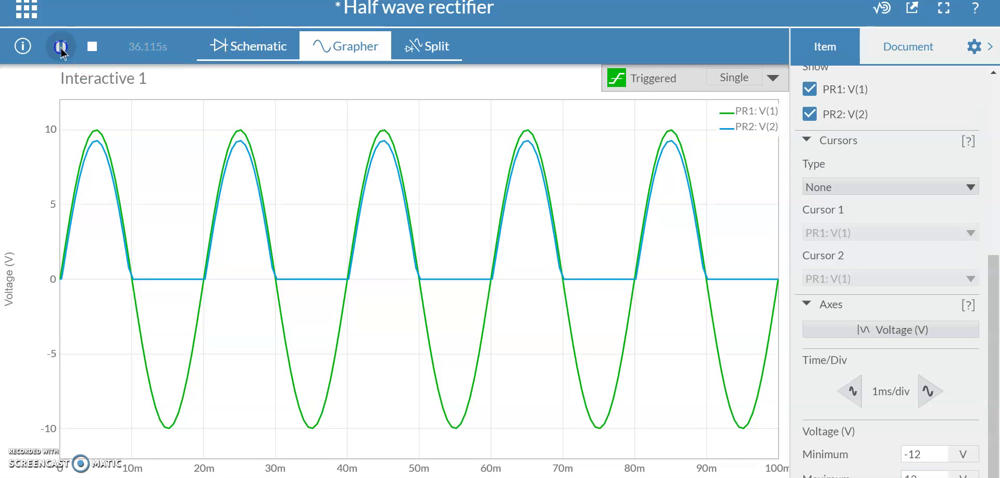
pyautogui.click(235, 48)
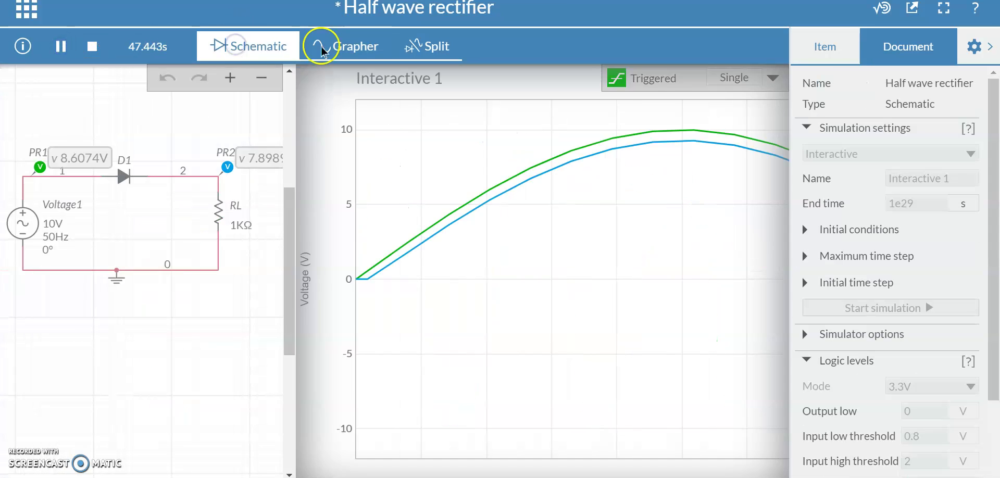
pyautogui.click(329, 46)
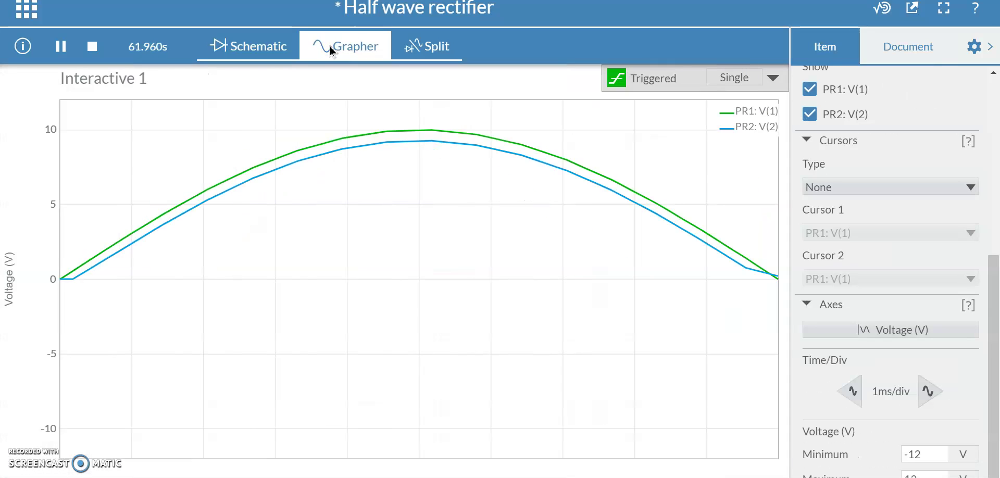
pyautogui.click(99, 48)
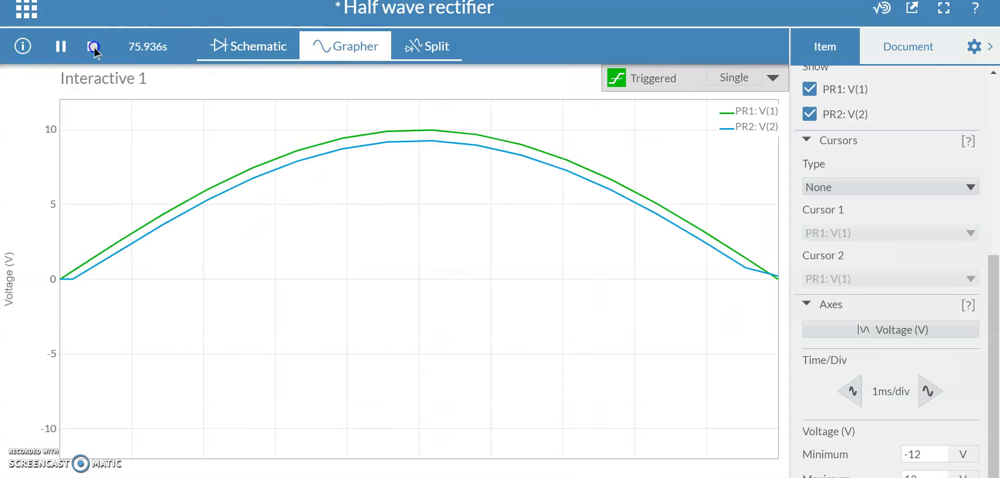
pyautogui.click(94, 47)
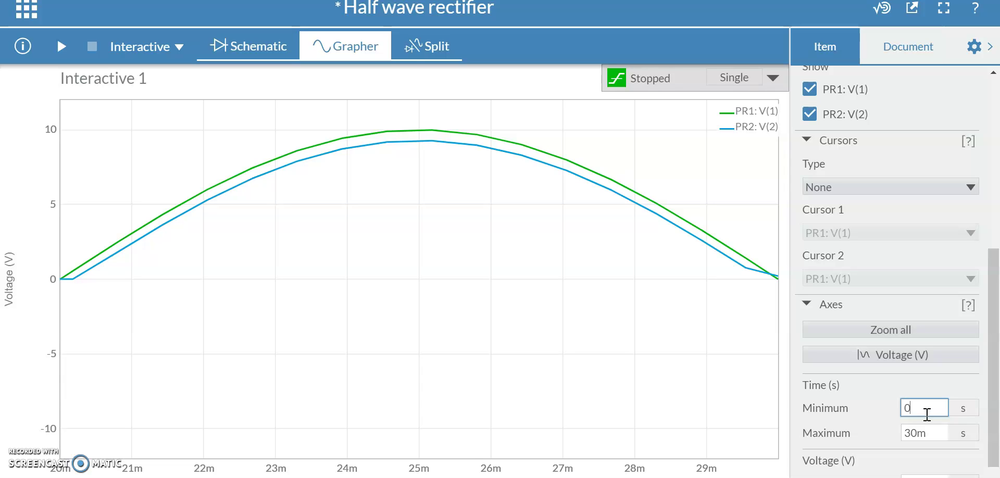
# - Restore the grapher's time range to 0 to 100m seconds and show the waveforms beside the schematic
pyautogui.click(917, 434)
pyautogui.write('100m')
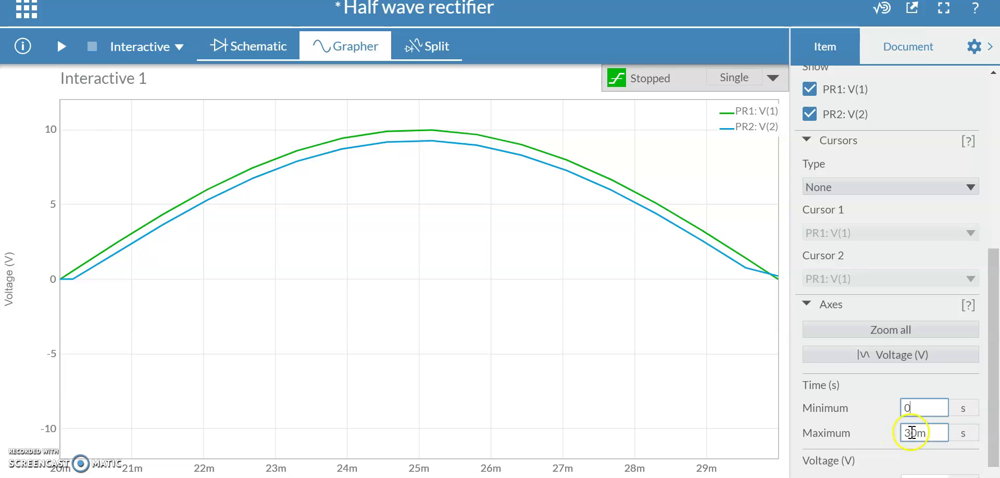
pyautogui.press('Return')
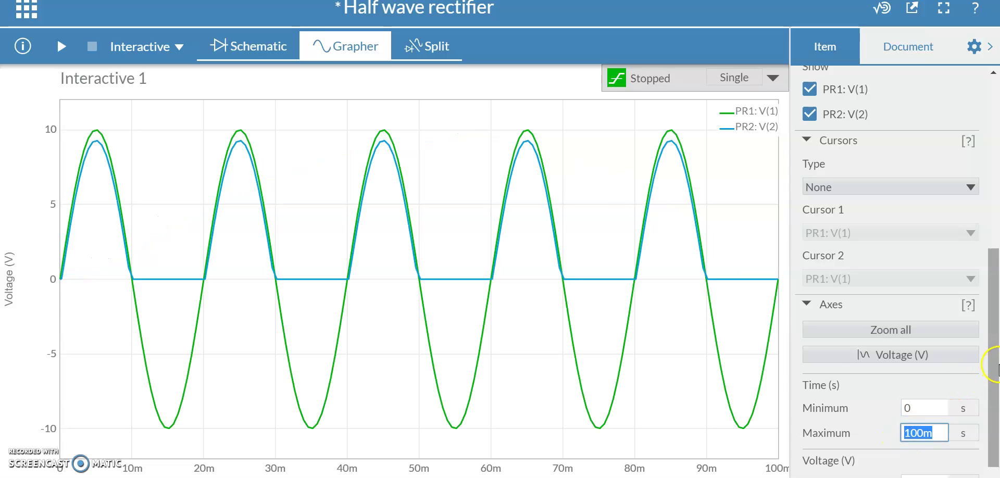
pyautogui.moveTo(995, 367); pyautogui.dragTo(995, 381)
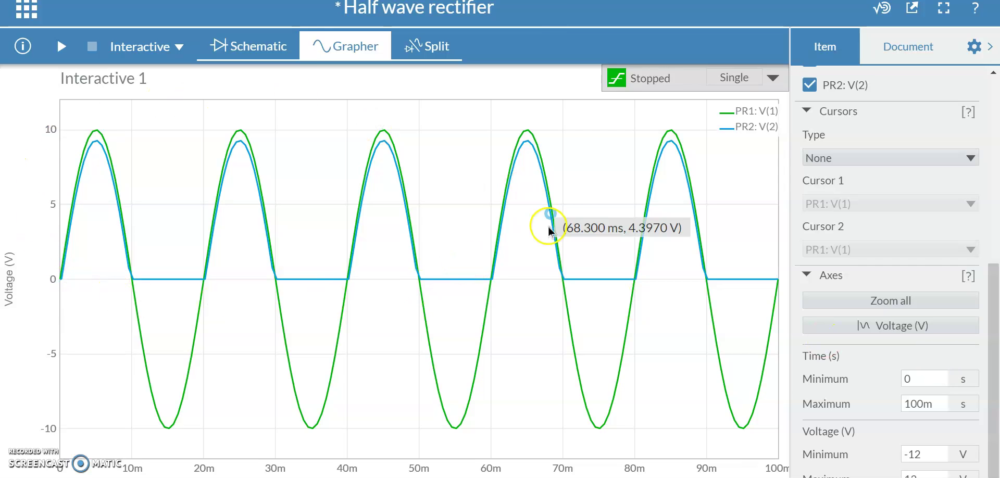
pyautogui.click(413, 45)
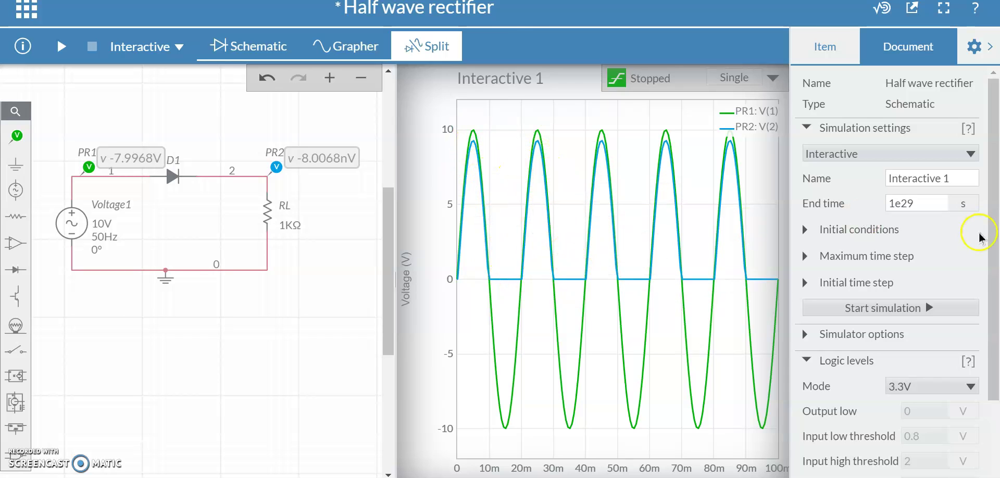
# - Look through the document's simulation settings, including the simulator options, initial conditions, logic levels and sheet settings
pyautogui.scroll(-2, 984, 234)
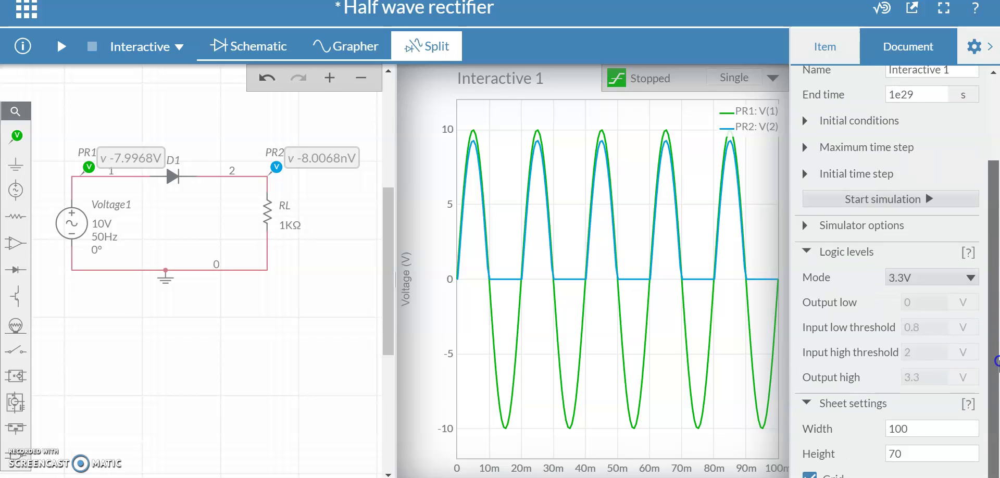
pyautogui.moveTo(996, 317); pyautogui.dragTo(996, 221)
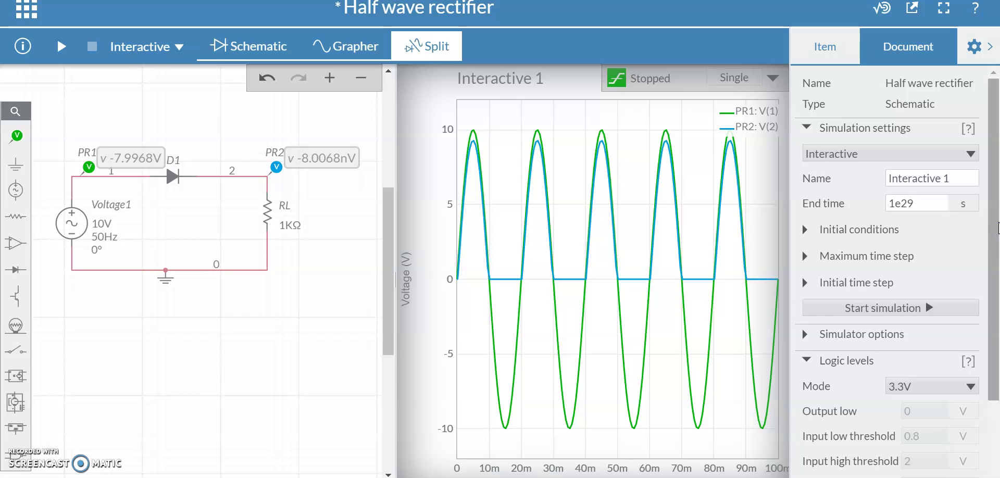
pyautogui.scroll(-2, 990, 229)
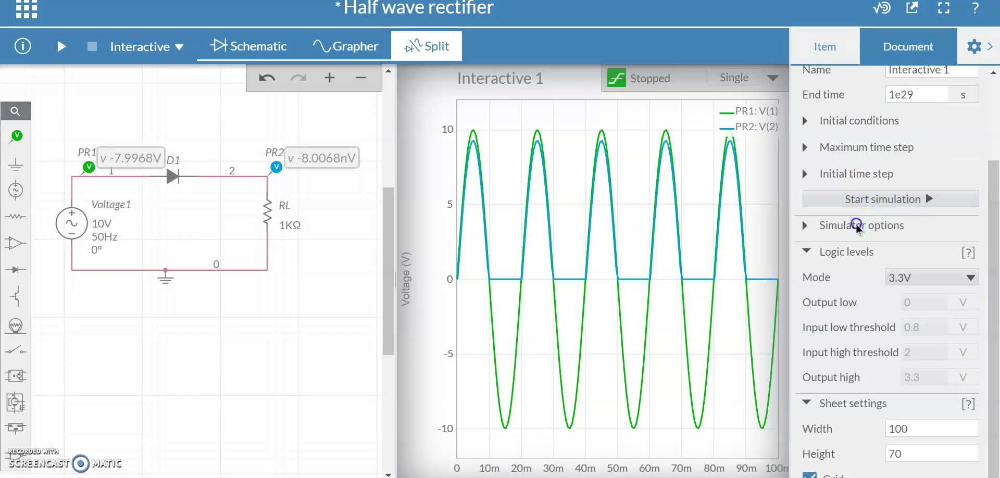
pyautogui.click(859, 225)
pyautogui.moveTo(995, 218); pyautogui.dragTo(994, 163)
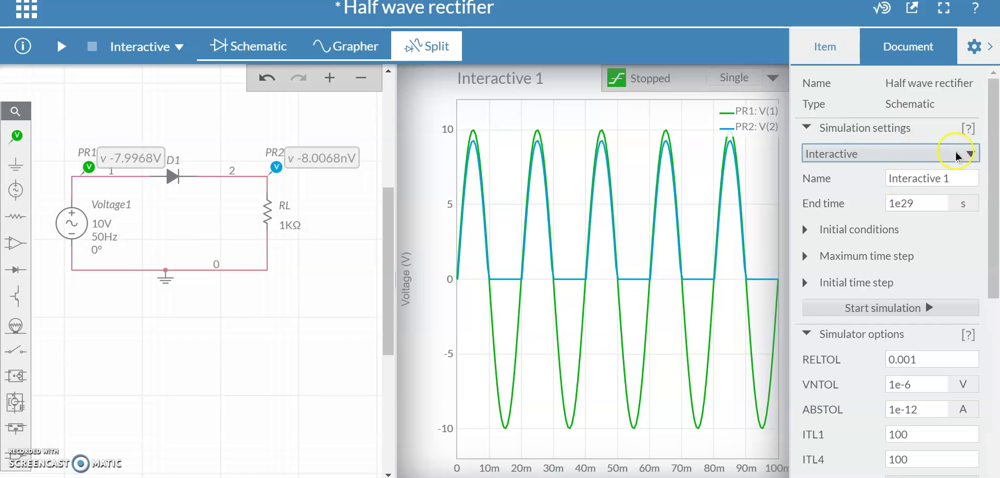
pyautogui.click(862, 231)
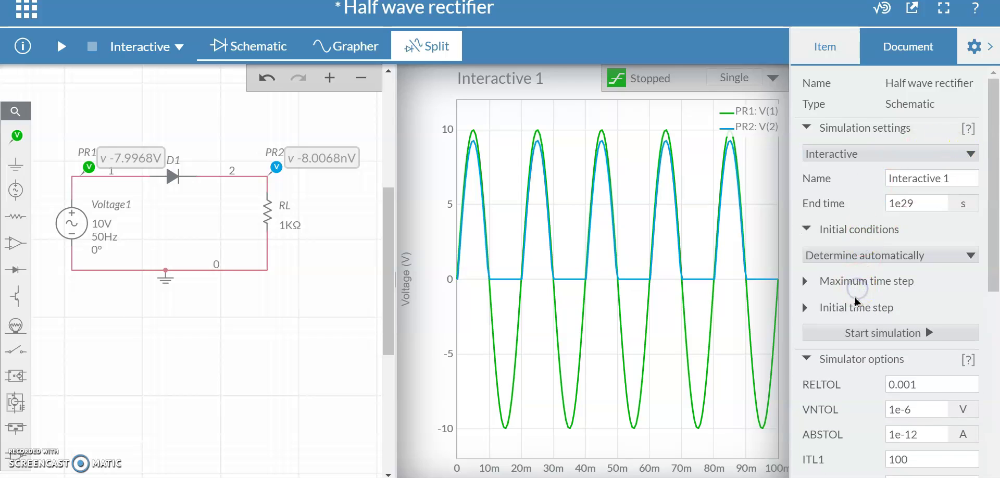
pyautogui.moveTo(994, 258); pyautogui.dragTo(996, 419)
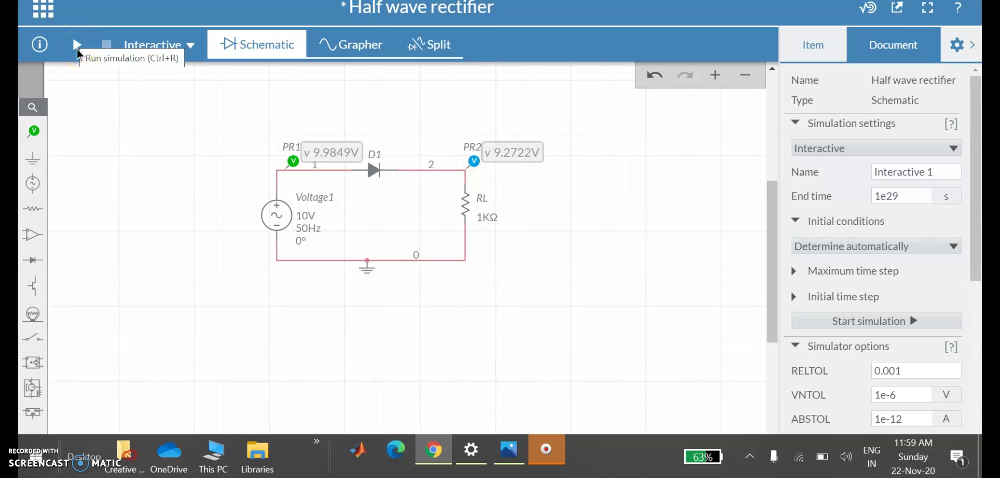
# - Run the interactive simulation and examine the PR1 input and PR2 output waveforms in the grapher
pyautogui.click(77, 51)
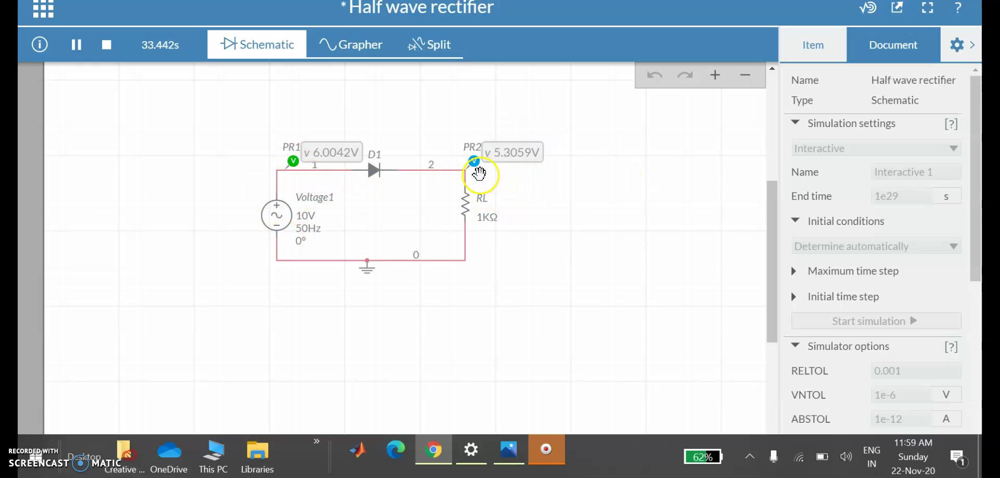
pyautogui.click(339, 46)
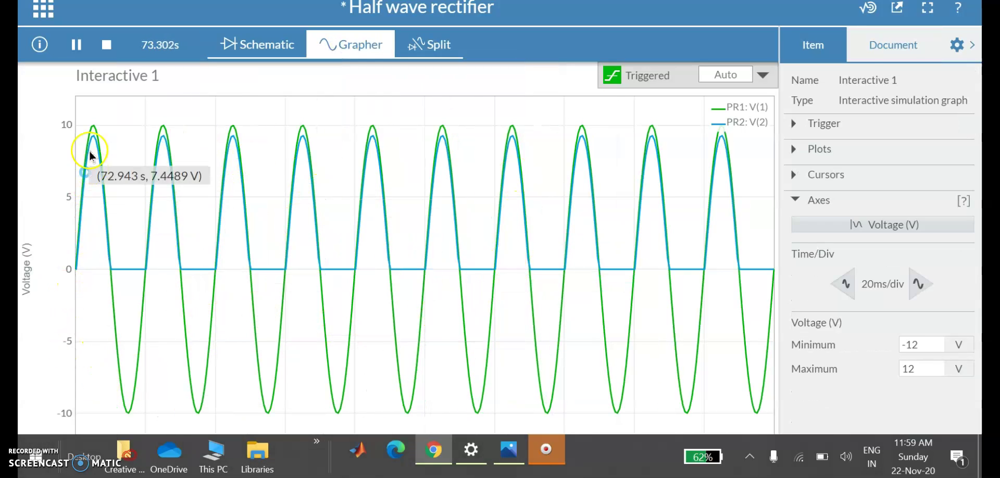
pyautogui.moveTo(126, 412)
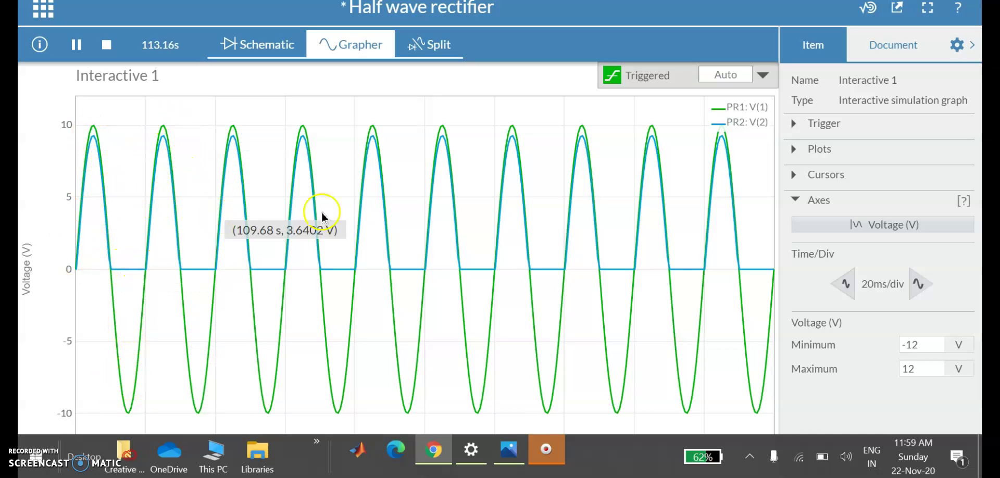
pyautogui.moveTo(697, 286)
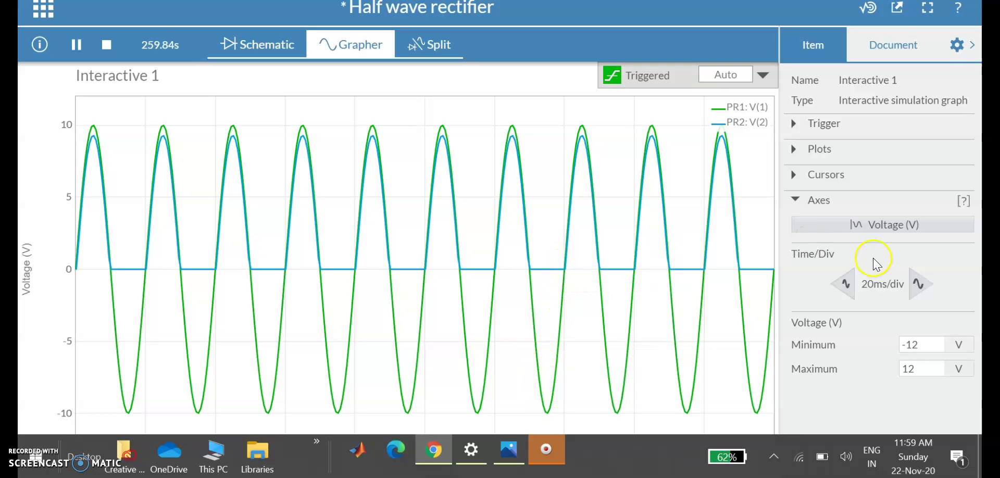
# - Try a grapher time scale of 50ms/div, return it to 20ms/div, and check the voltage axis minimum field
pyautogui.click(921, 285)
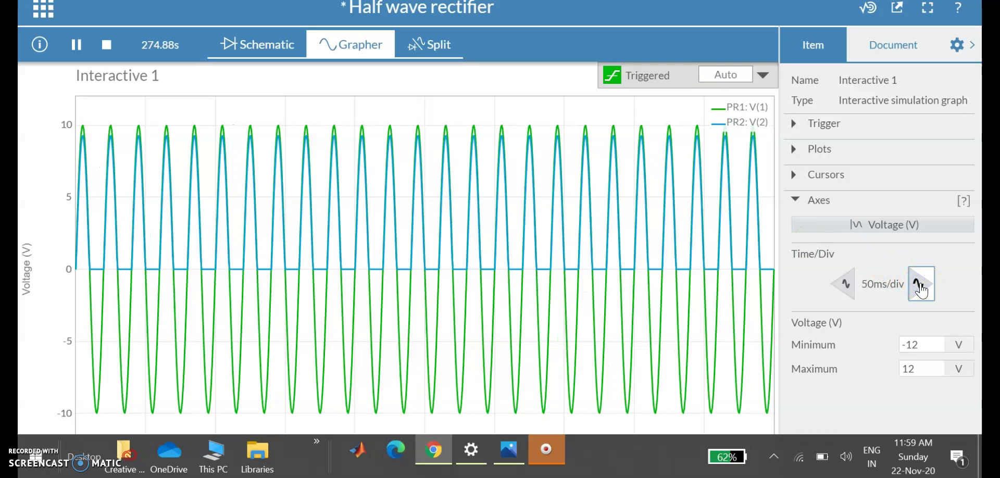
pyautogui.click(845, 286)
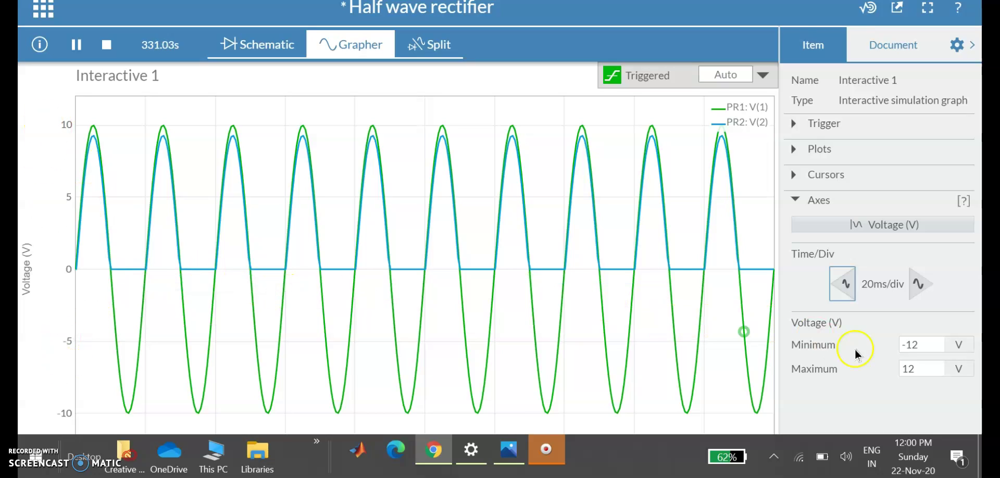
pyautogui.click(935, 346)
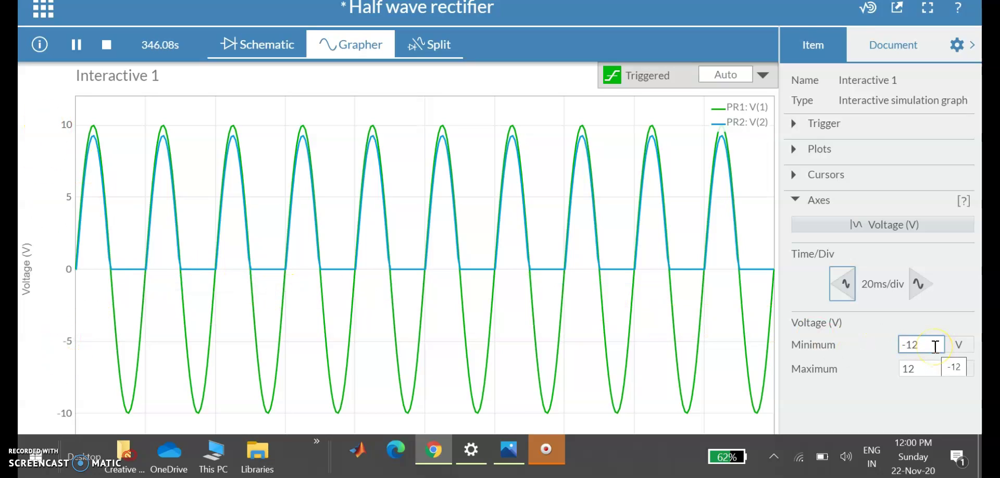
pyautogui.click(867, 363)
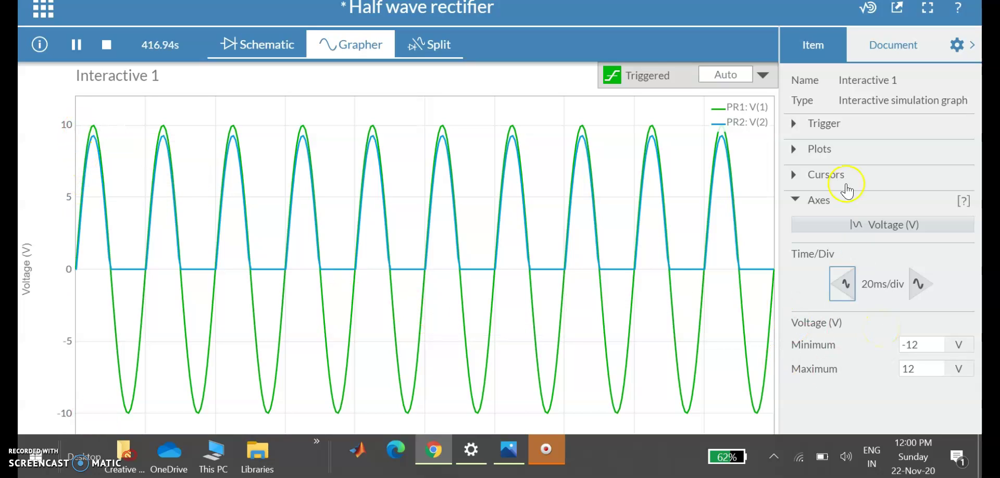
# - Hide the PR1: V(1) plot so that the grapher shows only PR2: V(2)
pyautogui.click(802, 149)
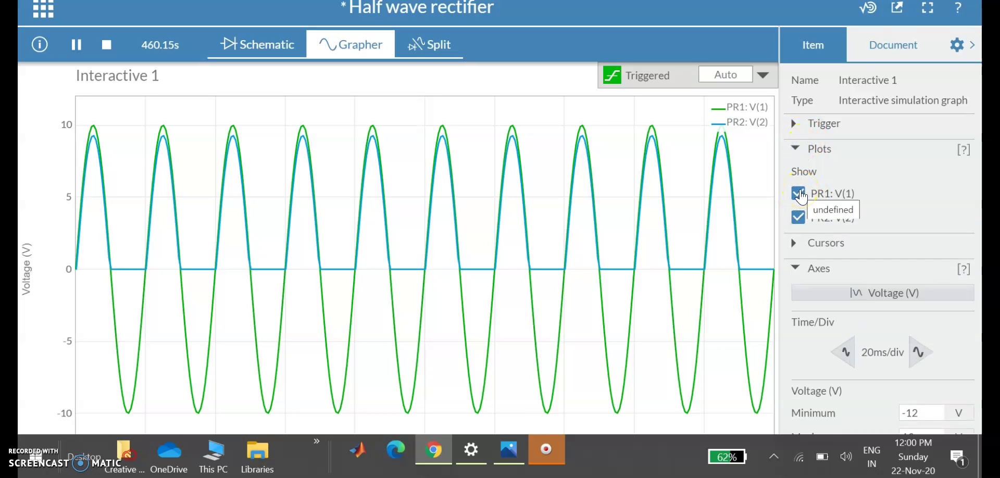
pyautogui.click(799, 218)
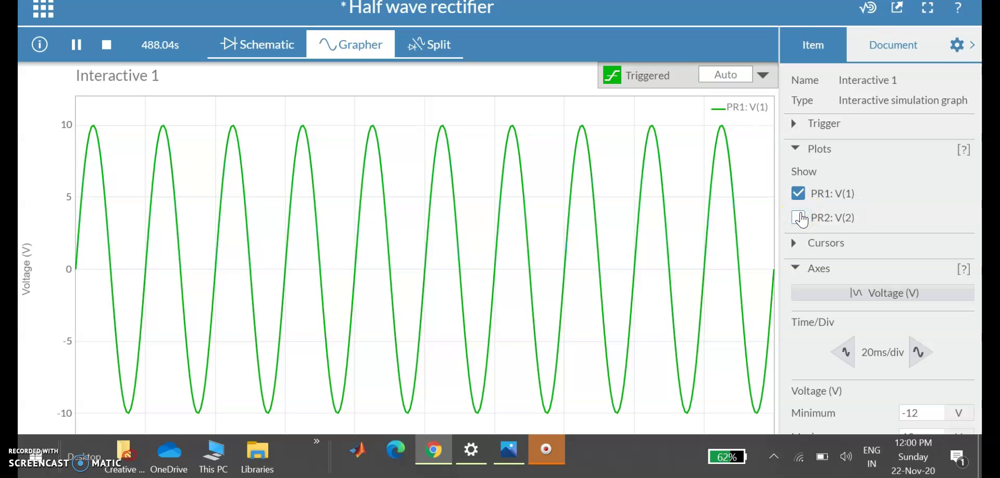
pyautogui.click(798, 193)
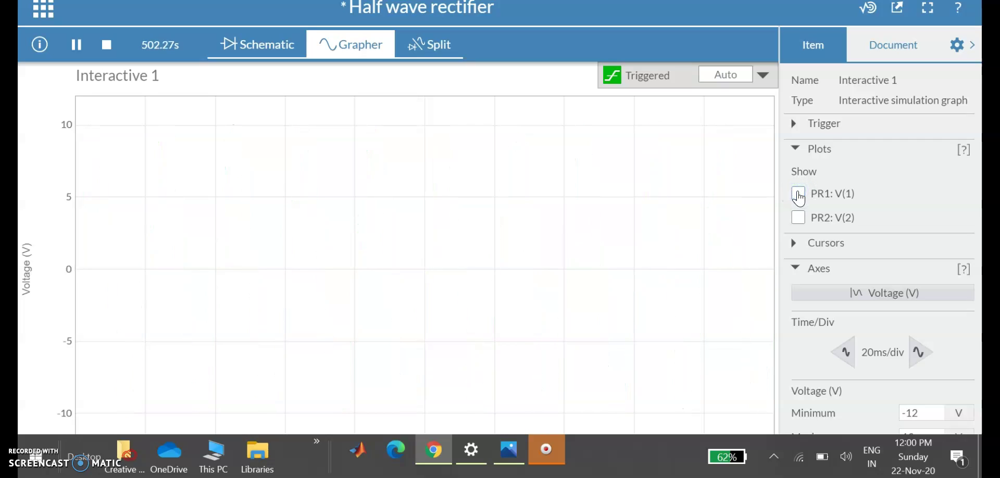
pyautogui.click(798, 218)
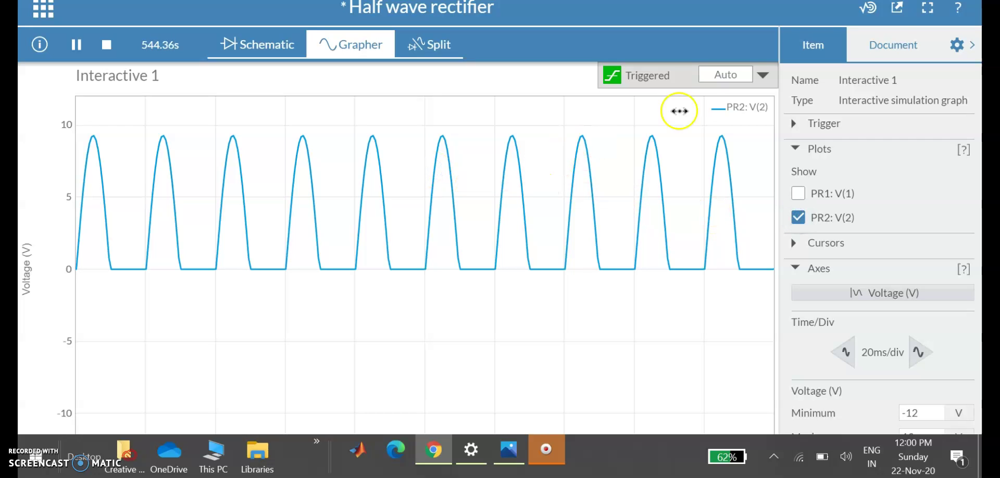
# - Export the schematic image to the Desktop as the PNG file Half wave rectifier-schematic
pyautogui.click(897, 9)
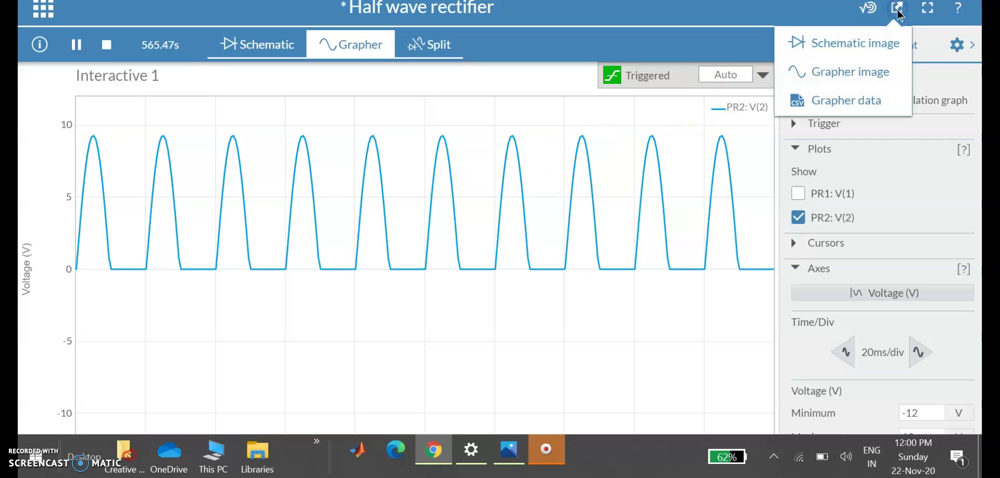
pyautogui.click(862, 43)
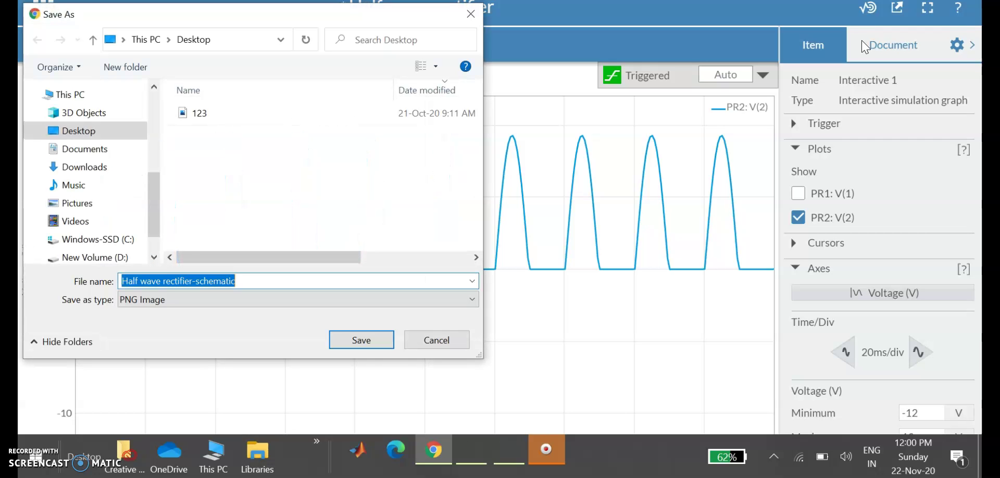
pyautogui.press('Return')
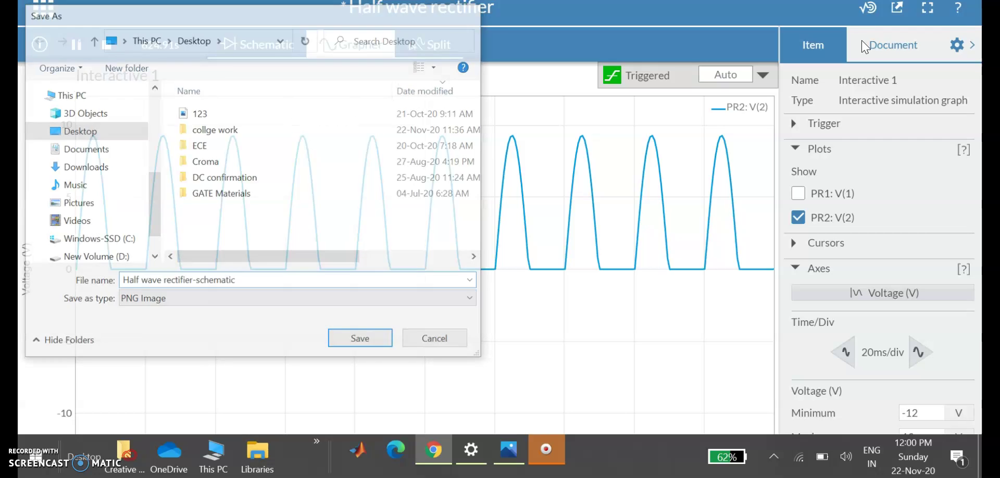
# - Export the grapher image of the PR2 output waveform to the Desktop as Half wave rectifier-Grapher.png
pyautogui.click(896, 11)
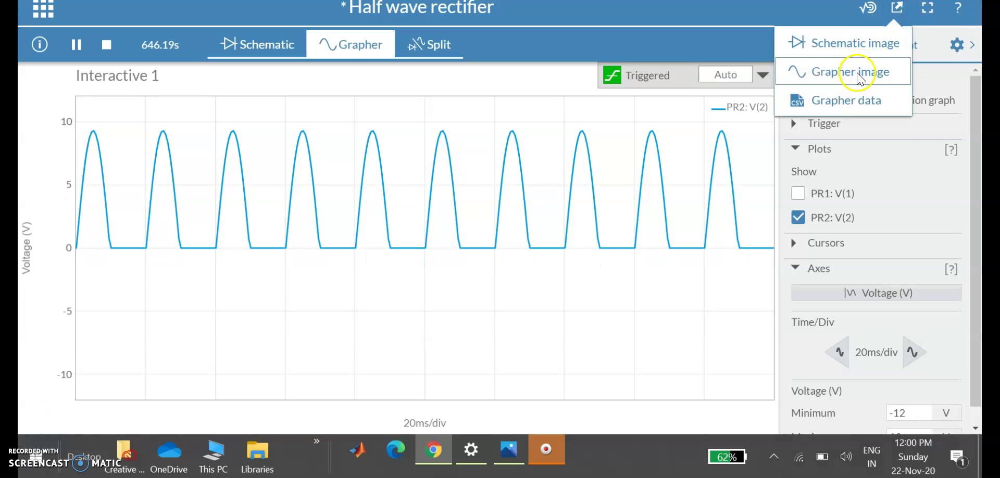
pyautogui.click(858, 77)
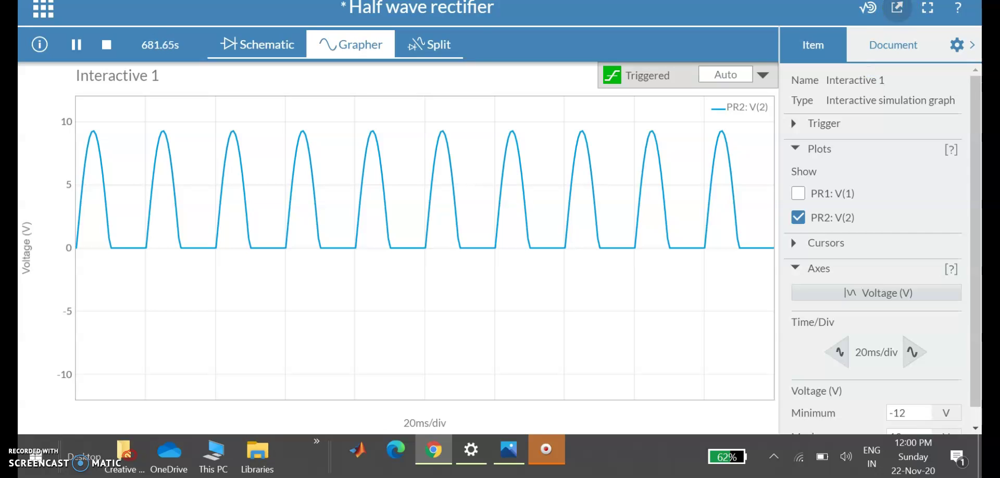
pyautogui.click(591, 178)
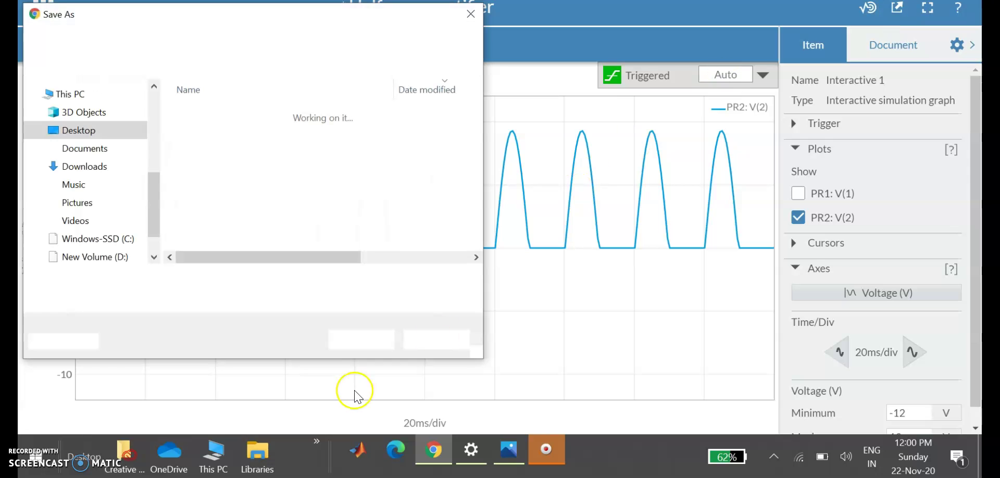
pyautogui.click(383, 343)
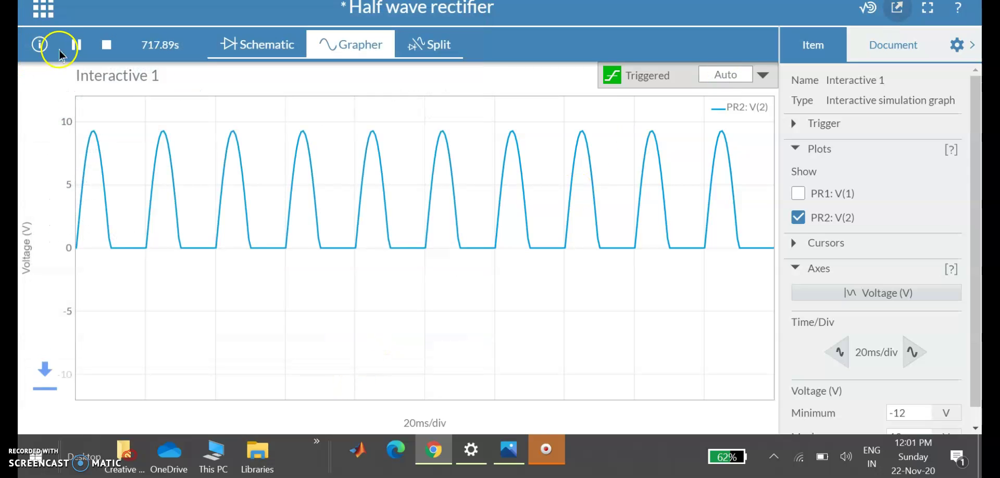
# - Pause the simulation and switch the displayed plot from PR2: V(2) to PR1: V(1)
pyautogui.click(76, 44)
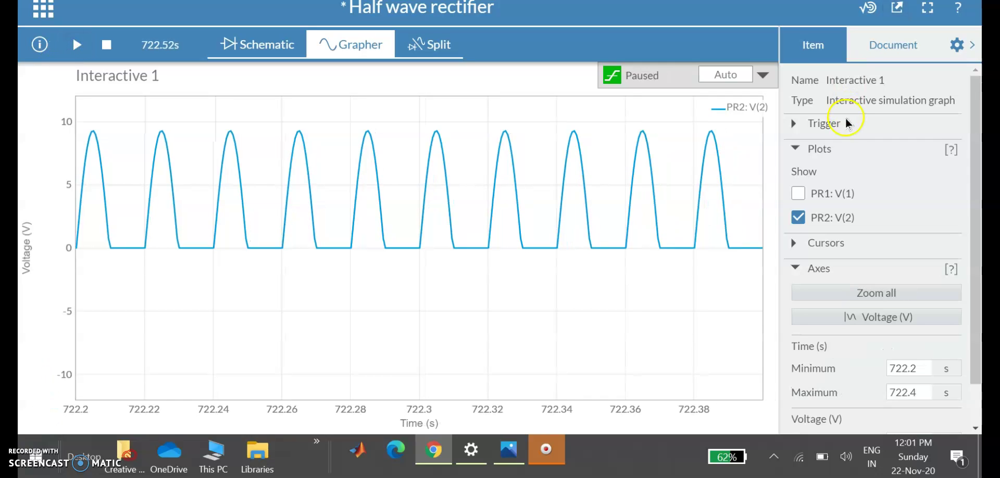
pyautogui.click(803, 219)
pyautogui.click(795, 196)
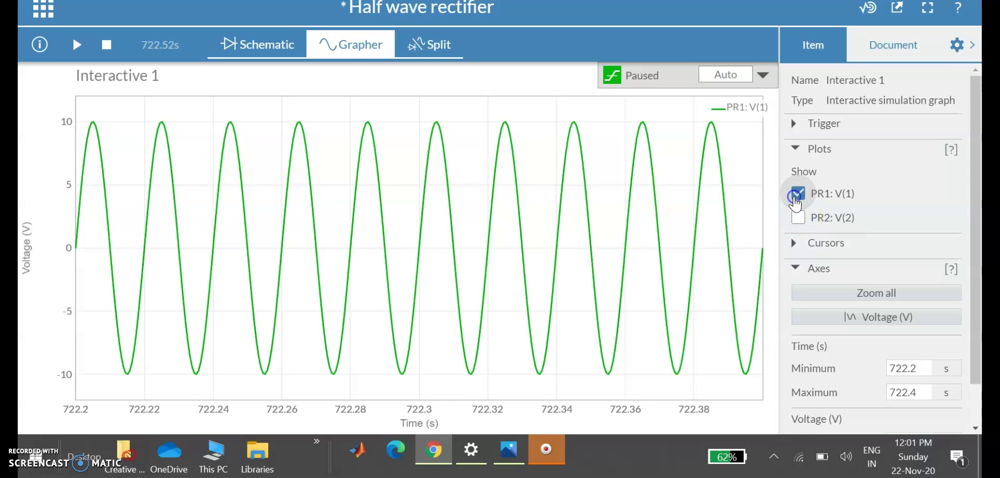
pyautogui.click(72, 46)
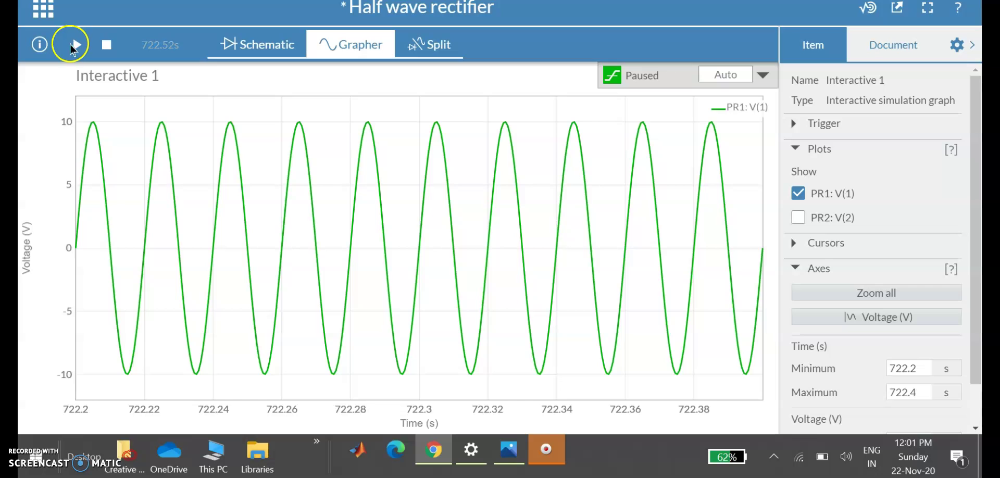
# - Export the grapher image of the PR1 input waveform to the Desktop as the PNG file Half wave rectifier-Grapher (1)
pyautogui.click(897, 10)
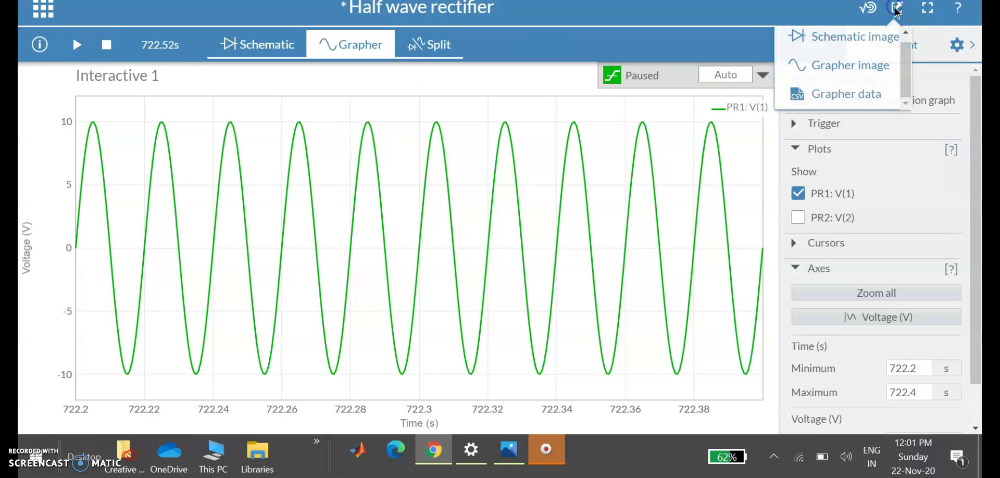
pyautogui.click(836, 77)
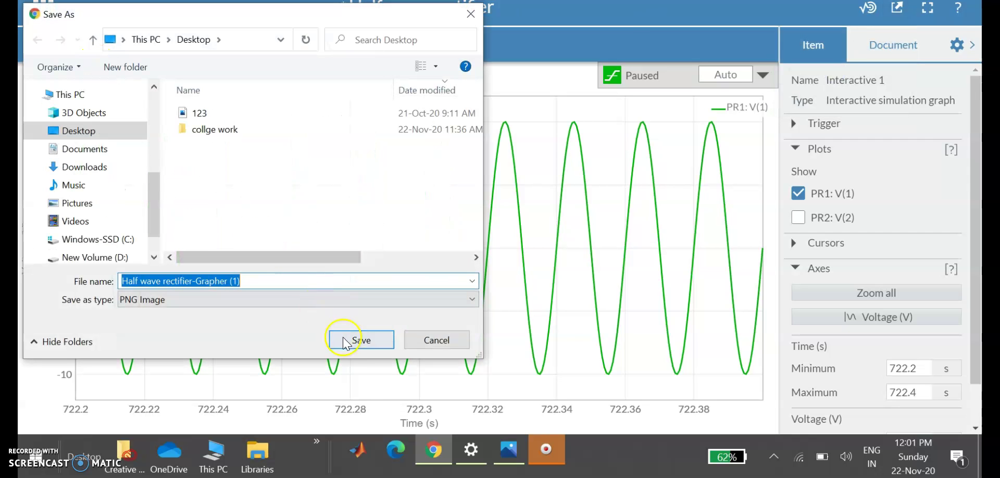
pyautogui.click(346, 343)
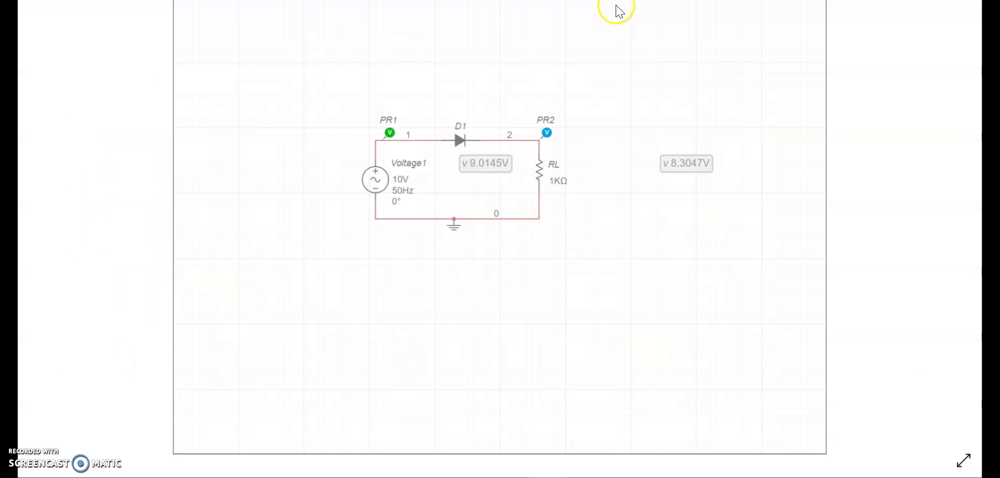
# - Switch to Photos and review the exported schematic image and both exported grapher images
pyautogui.press('Escape')
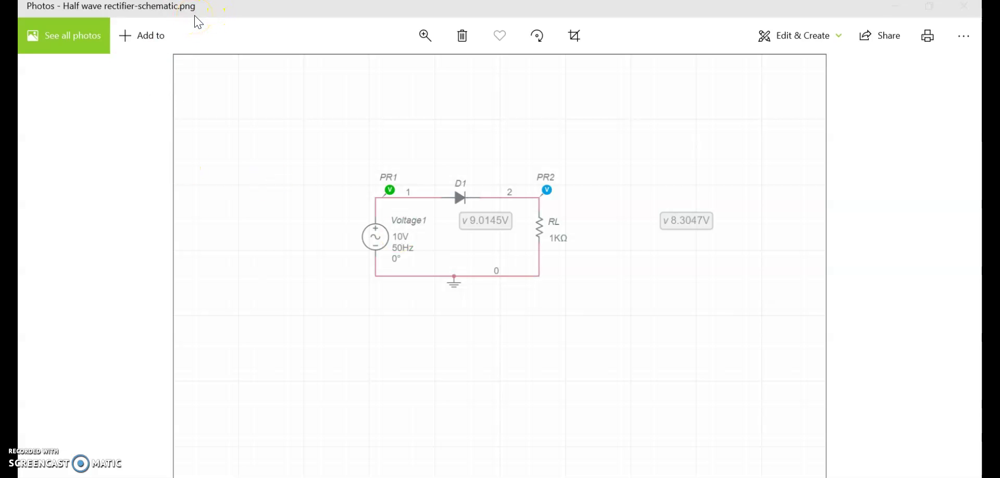
pyautogui.click(224, 106)
pyautogui.press('Right')
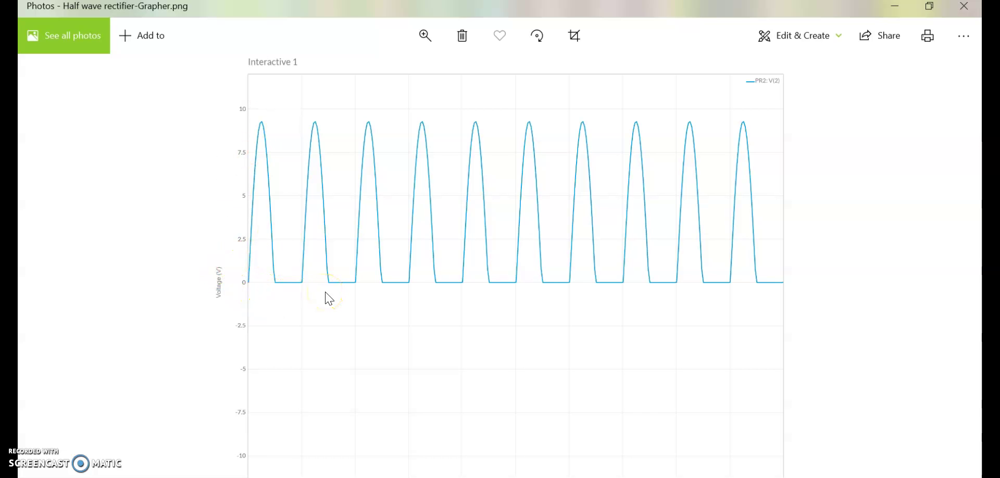
pyautogui.press('Right')
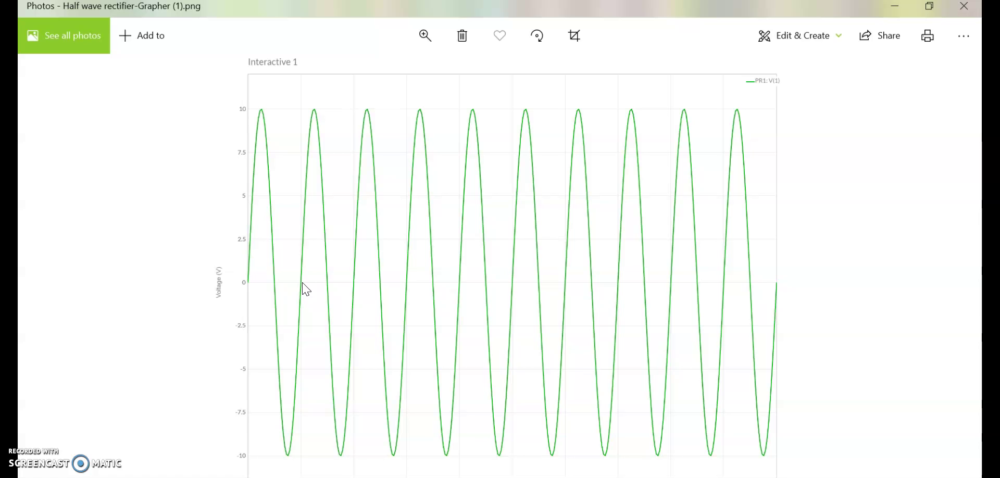
pyautogui.press('Right')
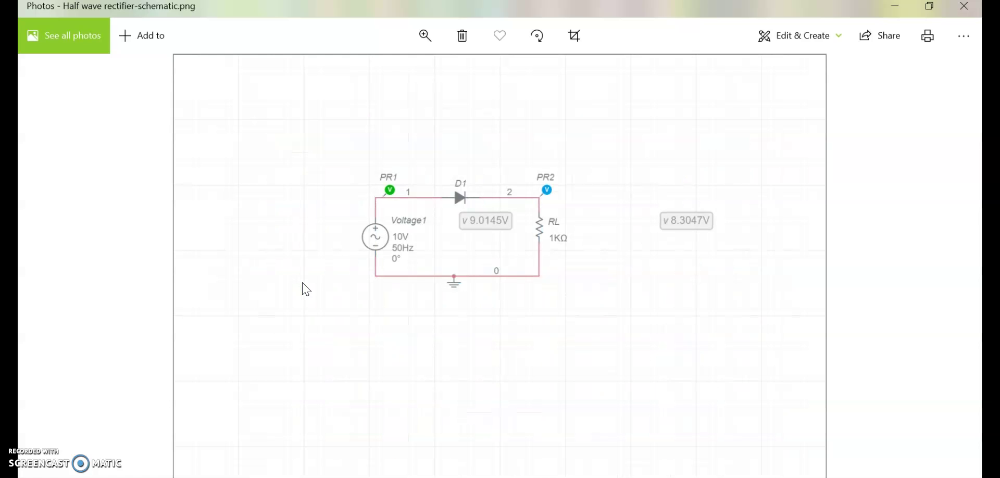